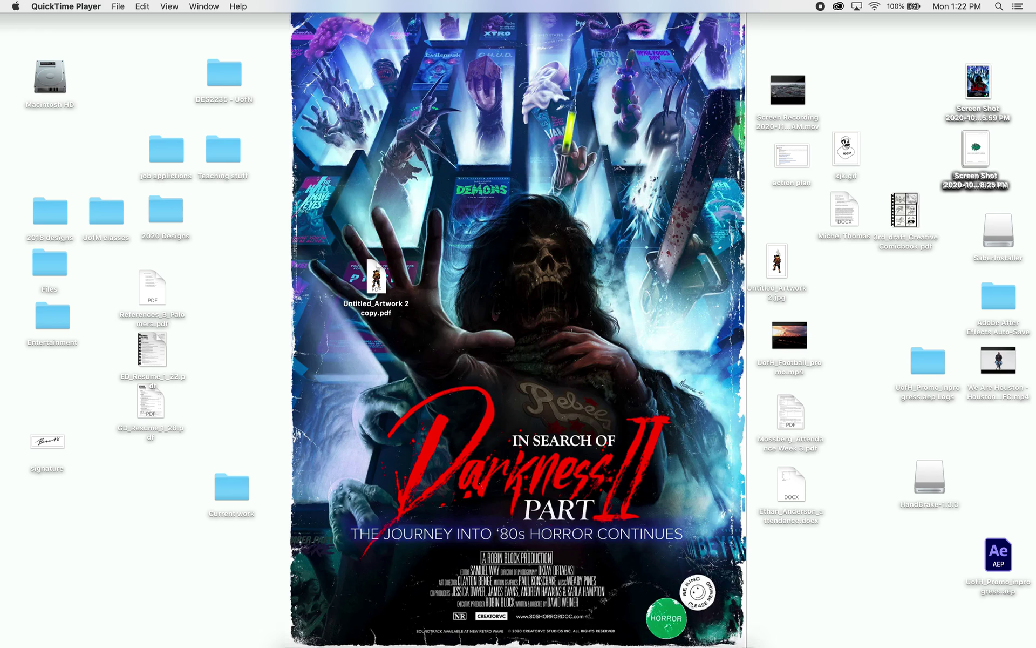
Bring Photoshop forward and open the Untitled_Artwork 2.psd character file.
{"action": "mouse_move", "coordinate": [532, 642]}
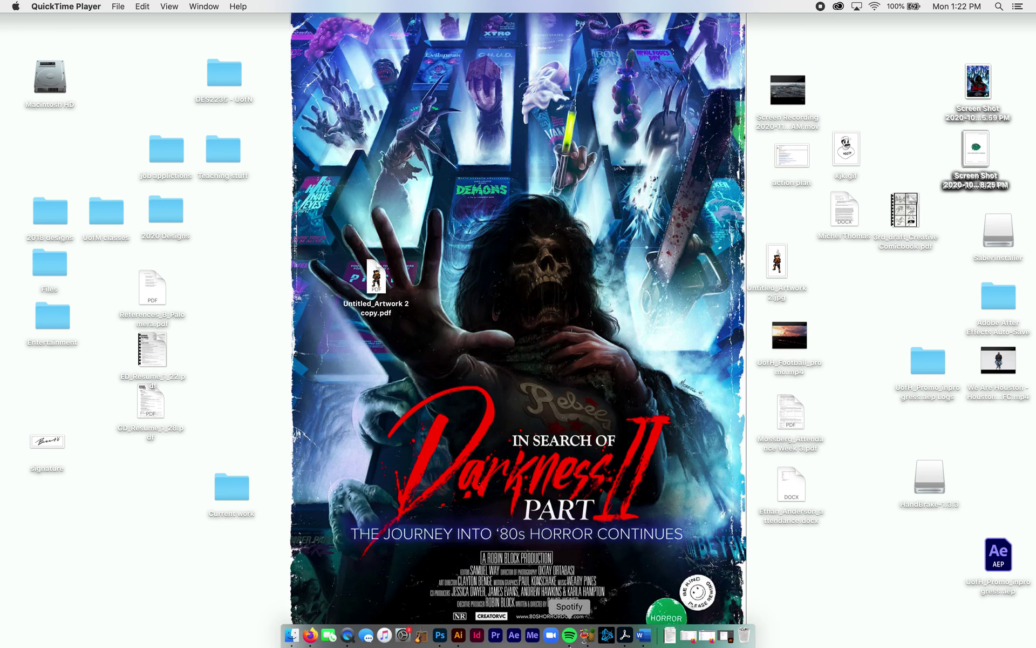
{"action": "left_click", "coordinate": [440, 635]}
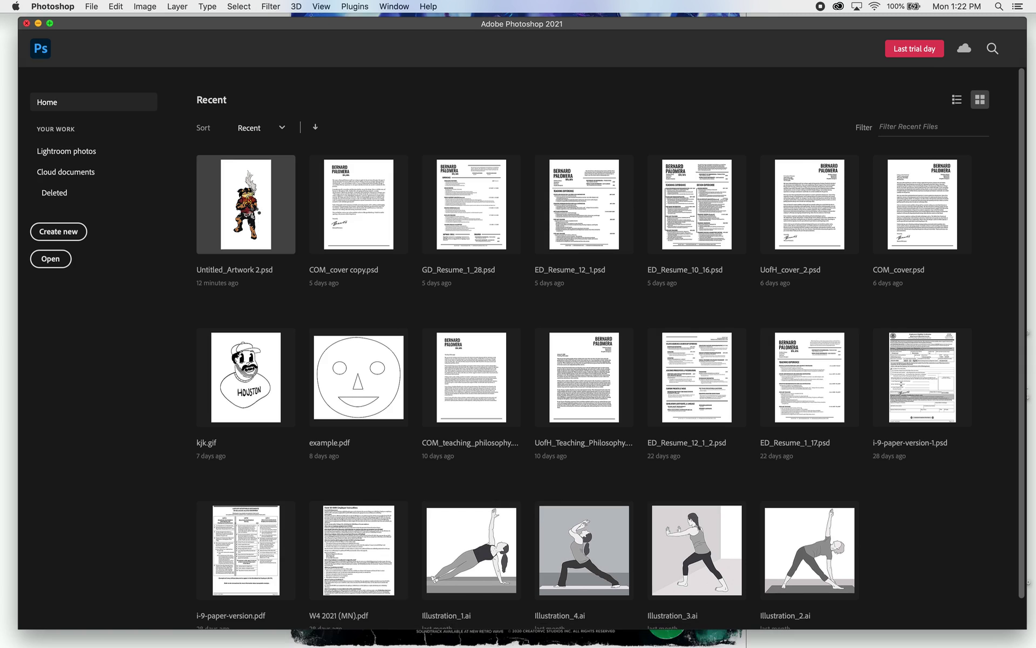
{"action": "left_click", "coordinate": [258, 218]}
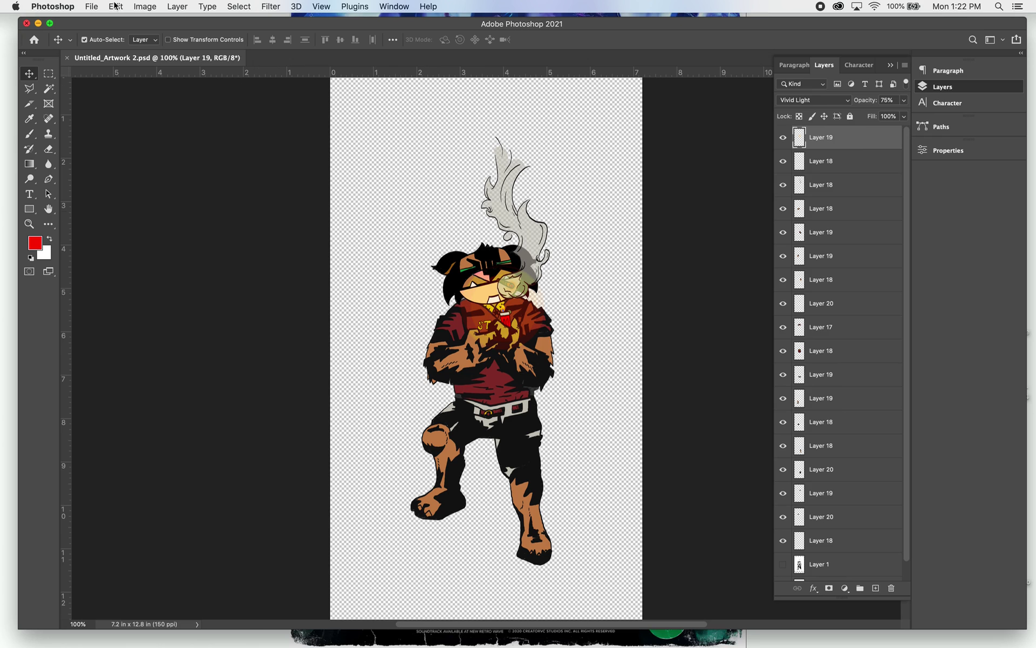
Set Save As to a Photoshop PDF copy on the Desktop, without layers or alpha channels.
{"action": "left_click", "coordinate": [92, 6]}
{"action": "left_click", "coordinate": [111, 138]}
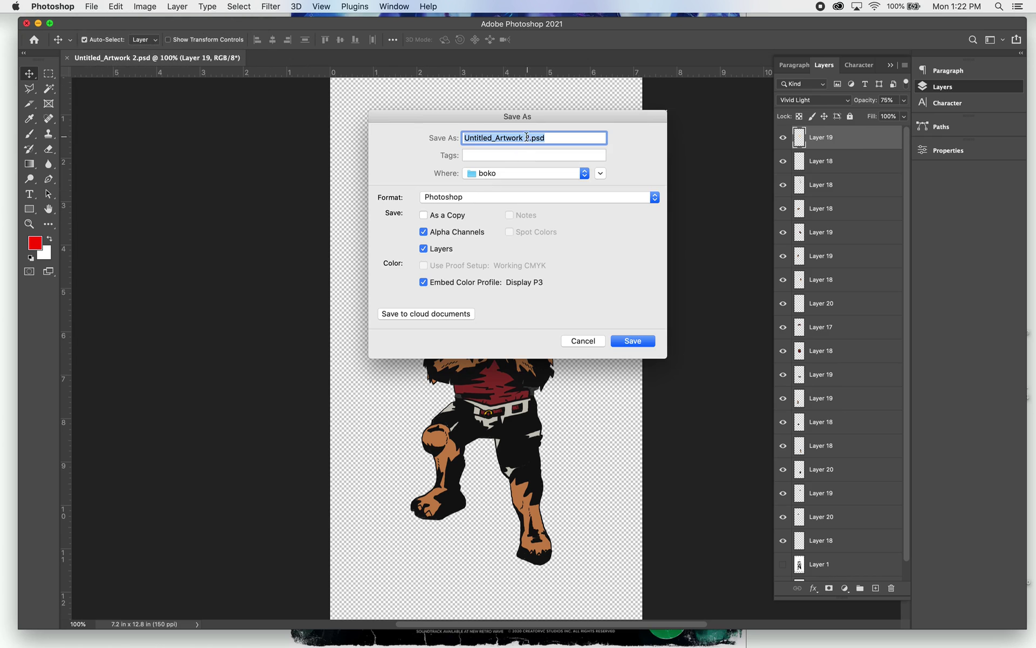
{"action": "left_click", "coordinate": [531, 173]}
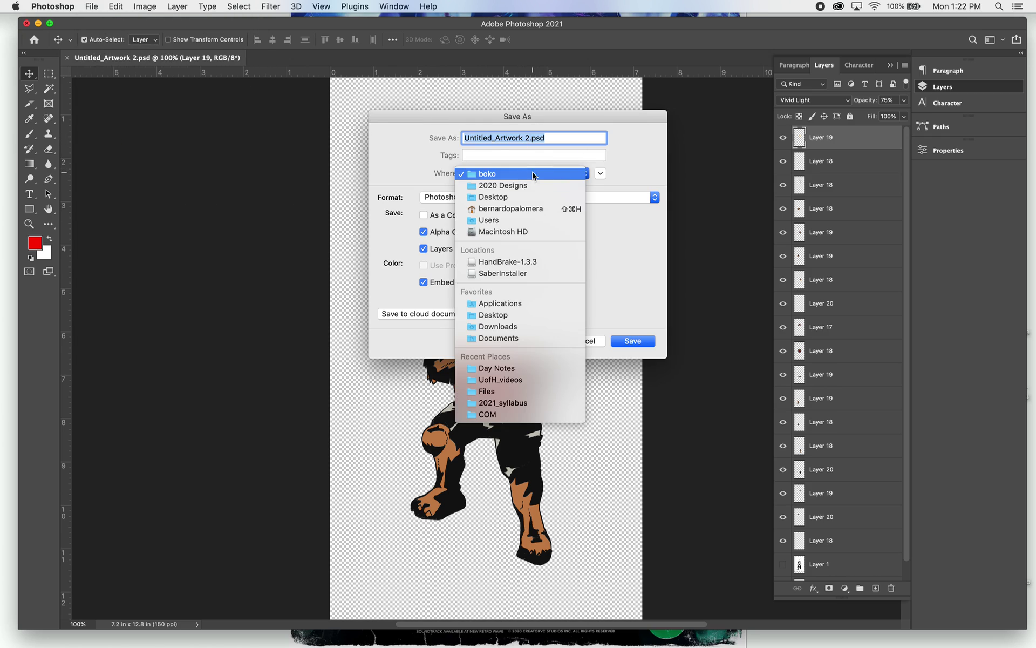
{"action": "left_click", "coordinate": [508, 197]}
{"action": "left_click", "coordinate": [490, 198]}
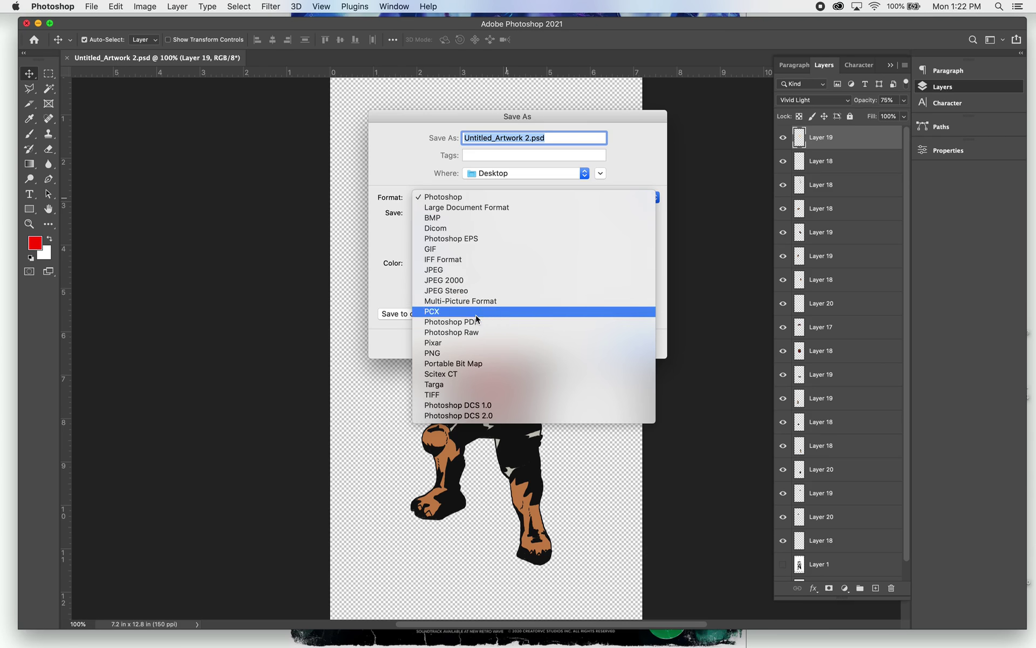
{"action": "key", "text": "Escape"}
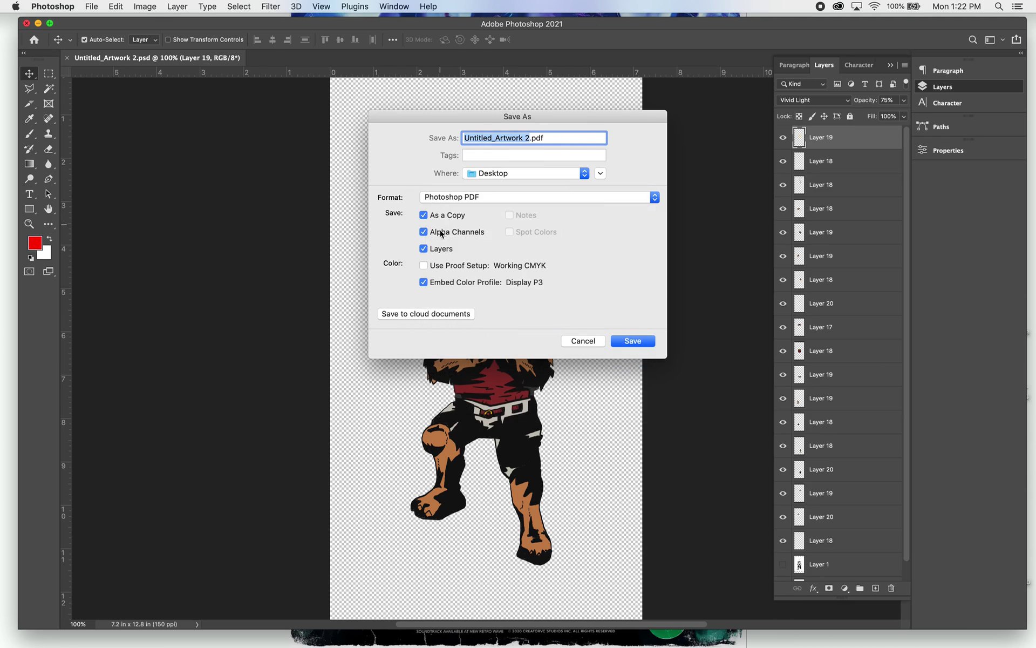
{"action": "left_click", "coordinate": [424, 215]}
{"action": "left_click", "coordinate": [442, 249]}
{"action": "left_click", "coordinate": [442, 232]}
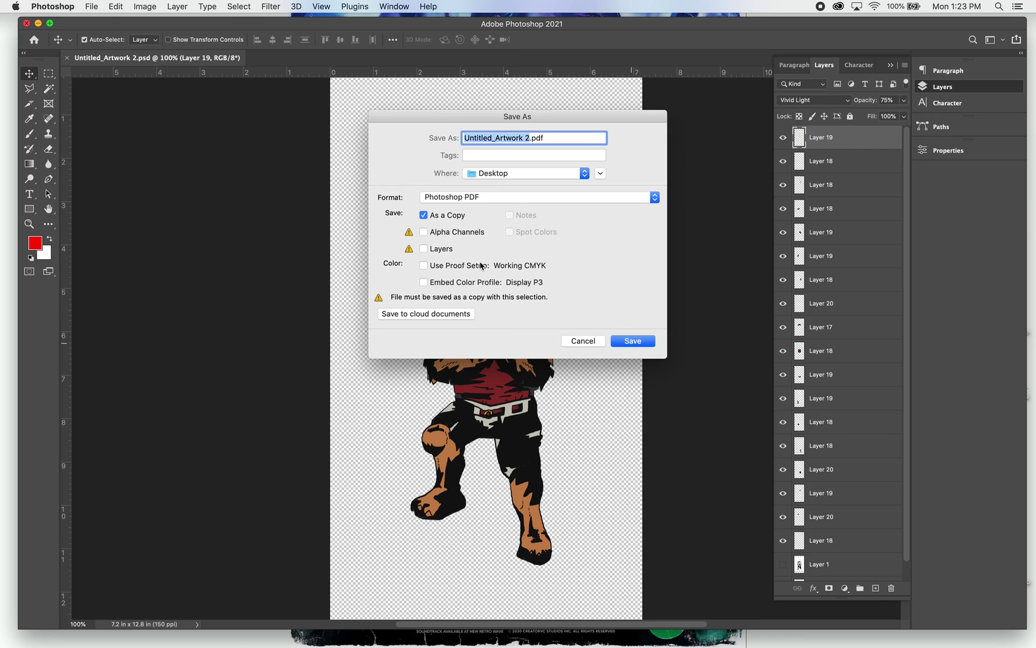
Save Untitled_Artwork 2.pdf with Fast Web Preview on, no editing capabilities or thumbnails.
{"action": "left_click", "coordinate": [633, 341]}
{"action": "left_click_drag", "start_coordinate": [585, 144], "coordinate": [575, 132]}
{"action": "left_click", "coordinate": [424, 263]}
{"action": "left_click", "coordinate": [414, 281]}
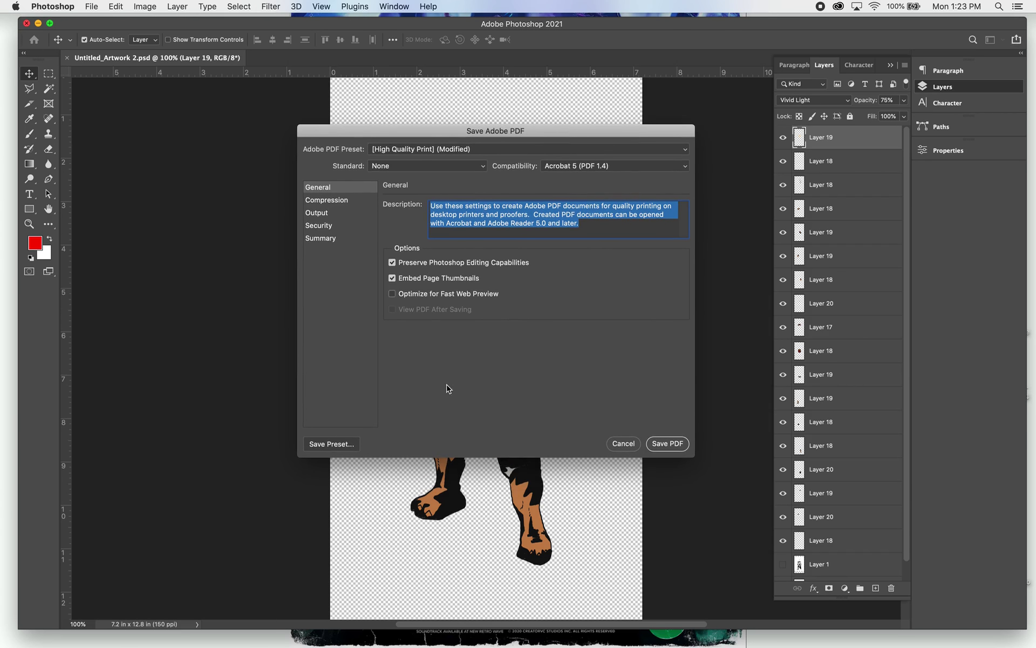
{"action": "left_click", "coordinate": [422, 293]}
{"action": "left_click", "coordinate": [421, 278]}
{"action": "left_click", "coordinate": [421, 263]}
{"action": "left_click", "coordinate": [669, 444]}
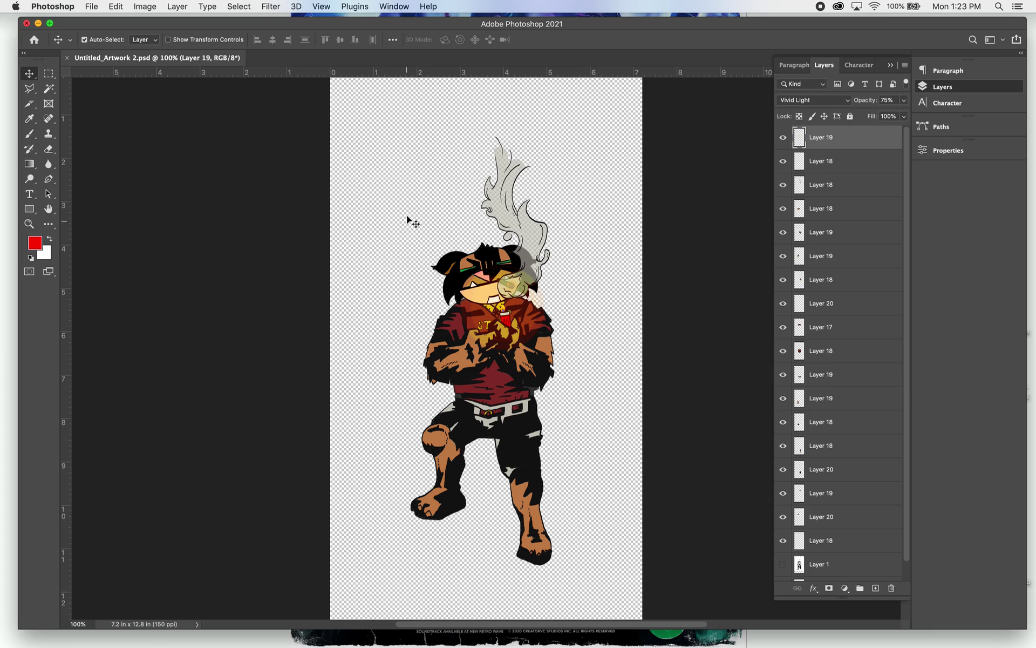
Close the artwork and start a Save As for Day_13_notes in Illustrator.
{"action": "left_click", "coordinate": [27, 24]}
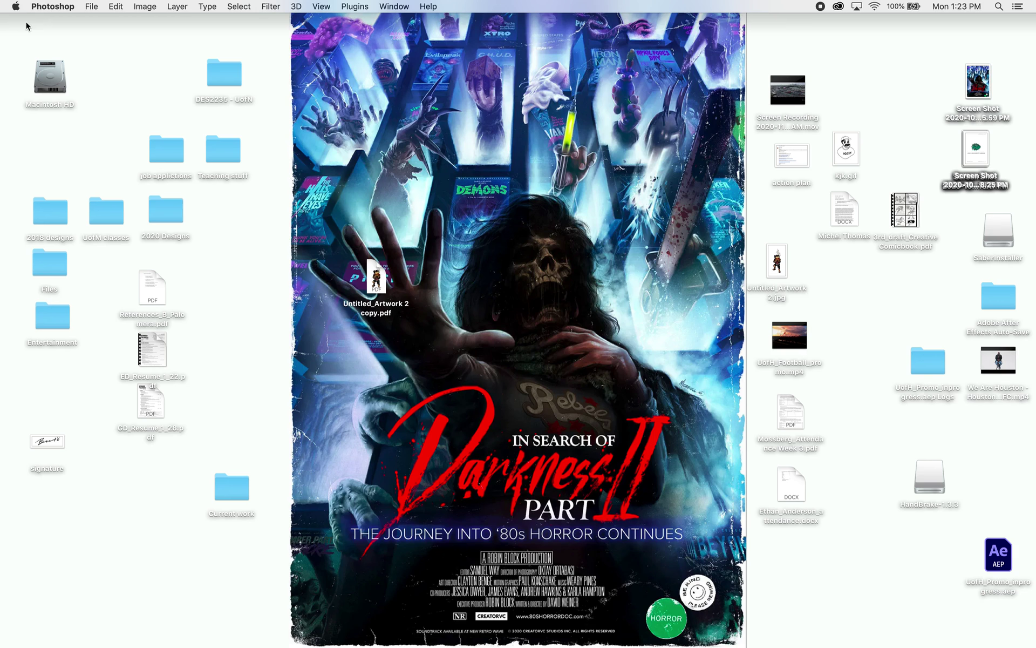
{"action": "left_click", "coordinate": [468, 640]}
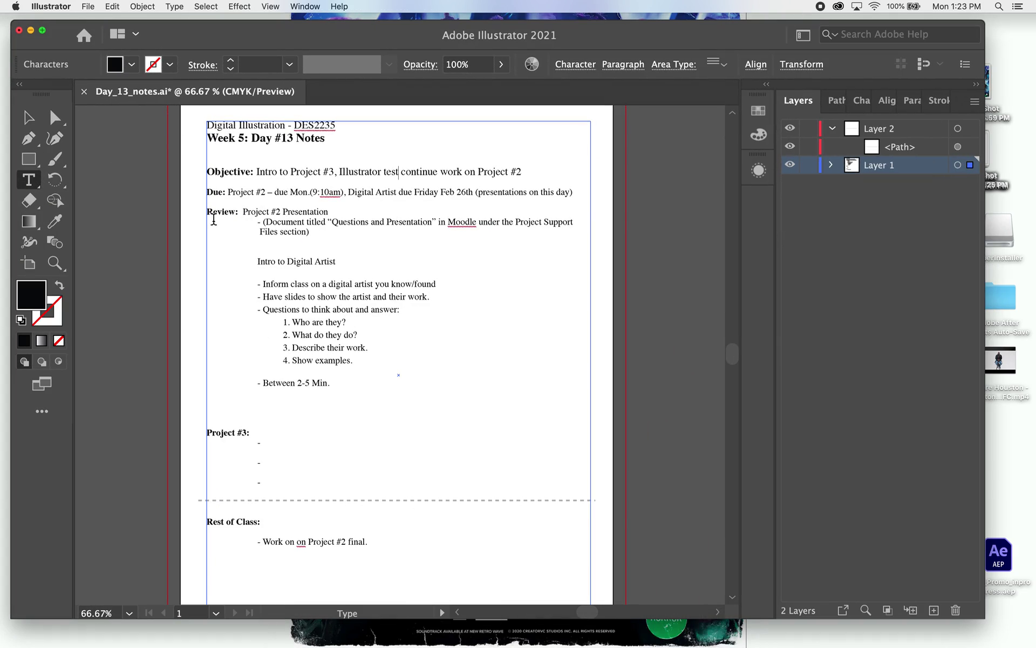
{"action": "left_click", "coordinate": [88, 6]}
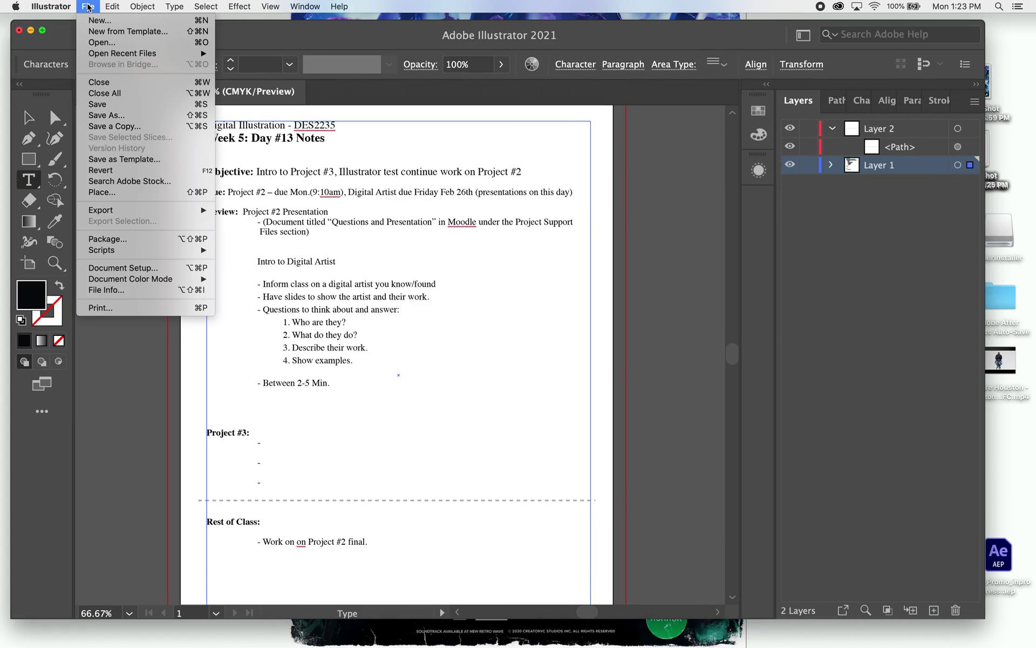
{"action": "mouse_move", "coordinate": [116, 211]}
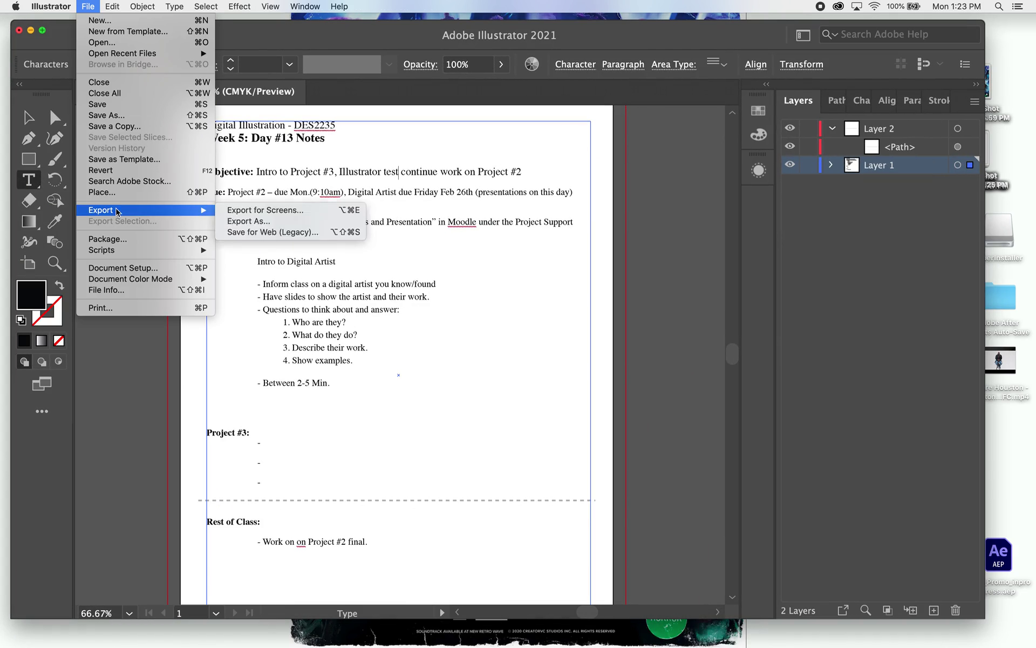
{"action": "left_click", "coordinate": [107, 115]}
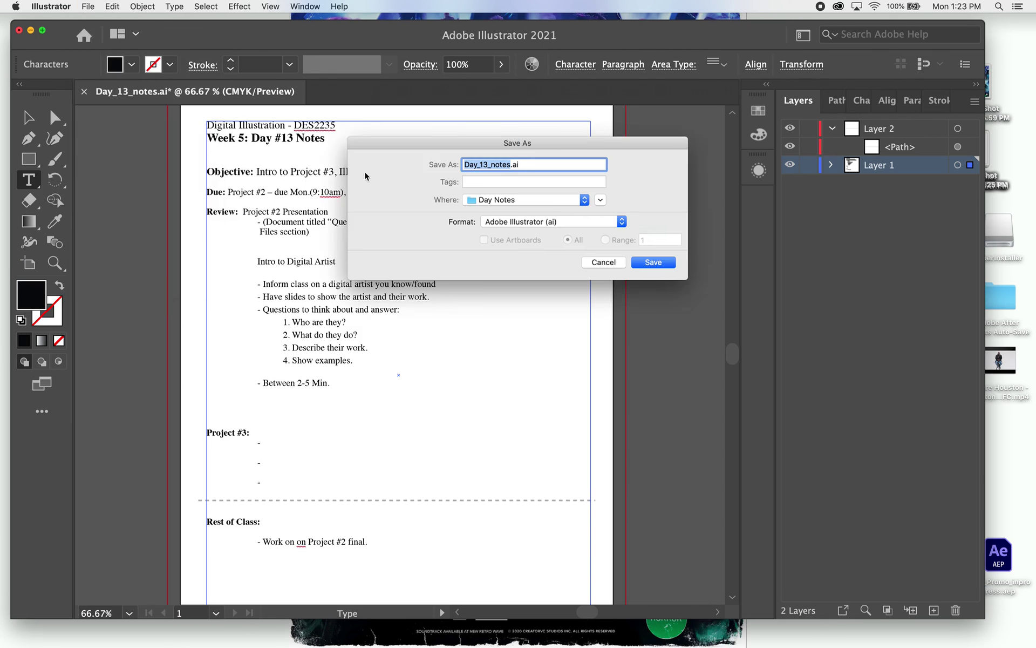
Save Day_13_notes as Adobe PDF on the Desktop to reach the PDF options.
{"action": "left_click", "coordinate": [532, 203]}
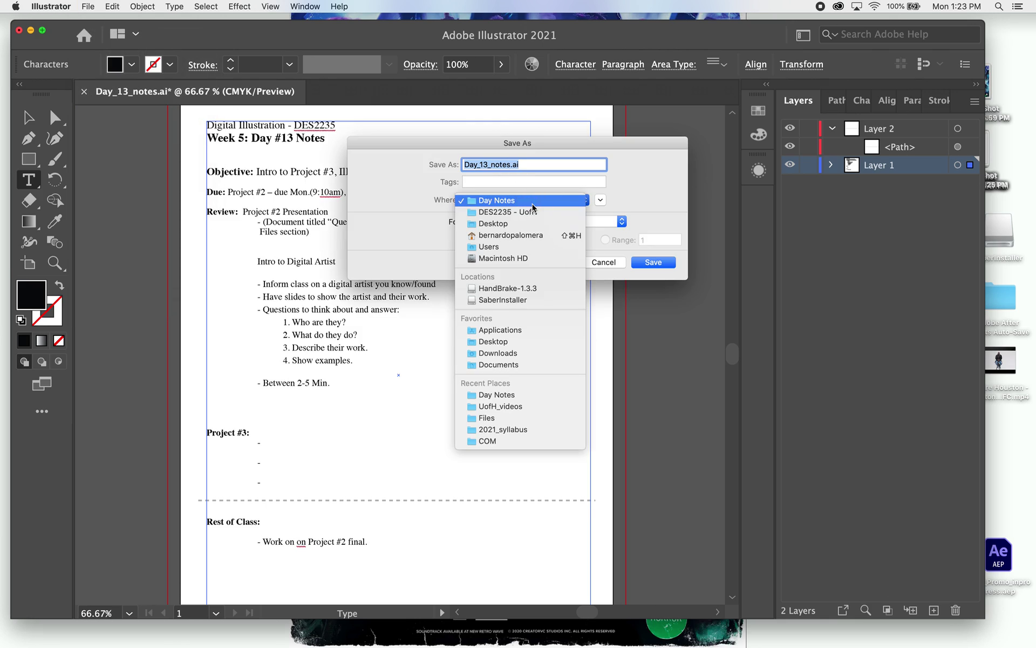
{"action": "left_click", "coordinate": [517, 223]}
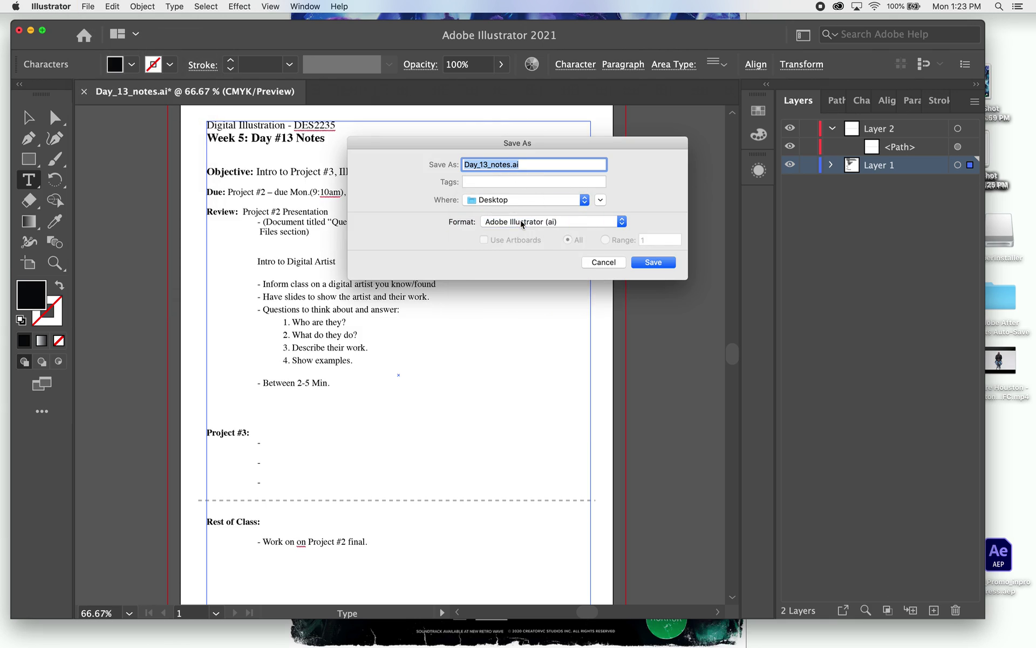
{"action": "left_click", "coordinate": [513, 221]}
{"action": "left_click", "coordinate": [515, 253]}
{"action": "left_click", "coordinate": [521, 223]}
{"action": "left_click", "coordinate": [521, 224]}
{"action": "left_click", "coordinate": [653, 262]}
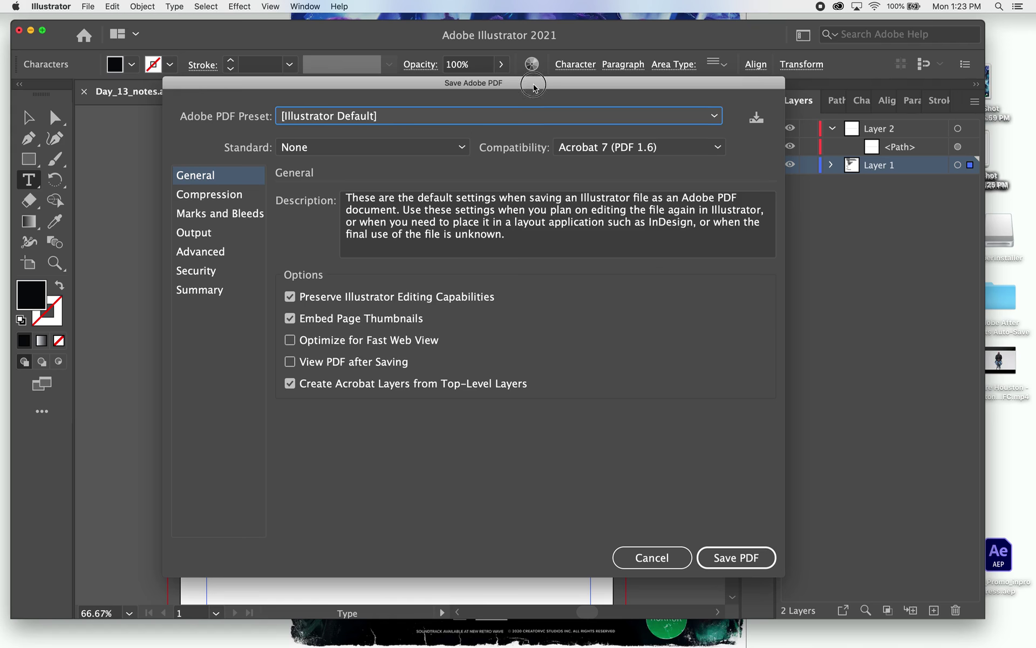
Leave only Fast Web View enabled in the PDF options, then cancel and minimize Illustrator.
{"action": "left_click_drag", "start_coordinate": [535, 86], "coordinate": [510, 93]}
{"action": "left_click", "coordinate": [319, 303]}
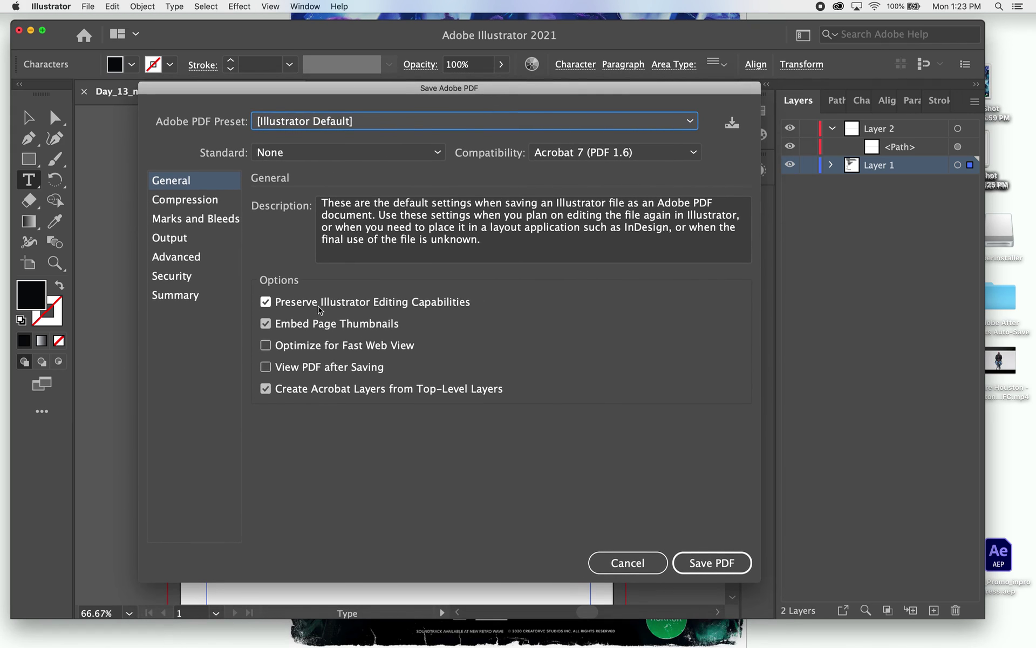
{"action": "left_click", "coordinate": [306, 322]}
{"action": "left_click", "coordinate": [297, 391]}
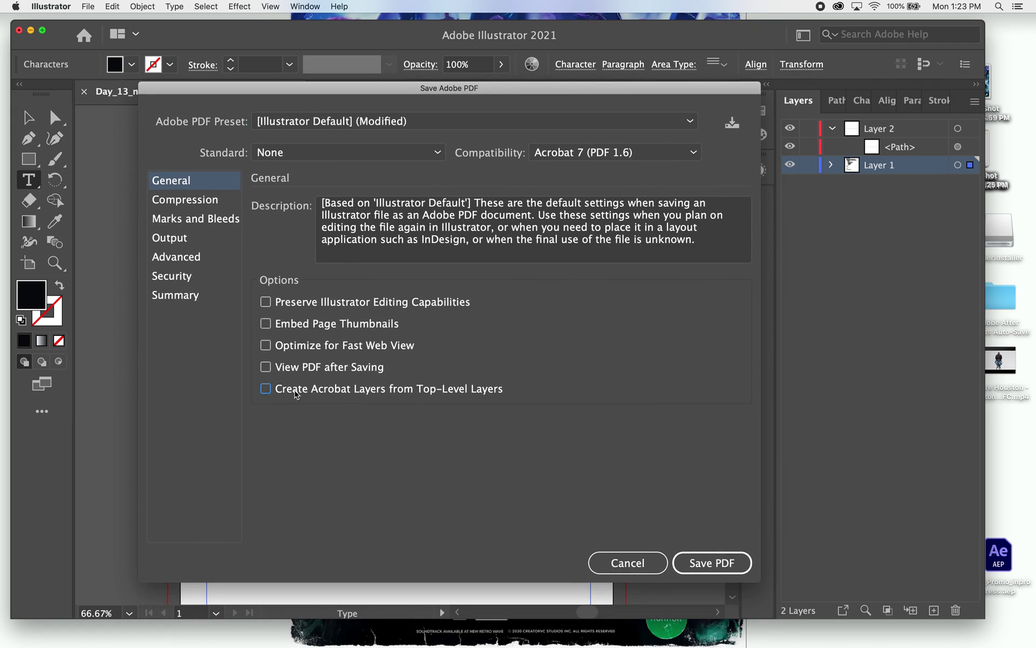
{"action": "left_click", "coordinate": [296, 346]}
{"action": "left_click", "coordinate": [297, 347]}
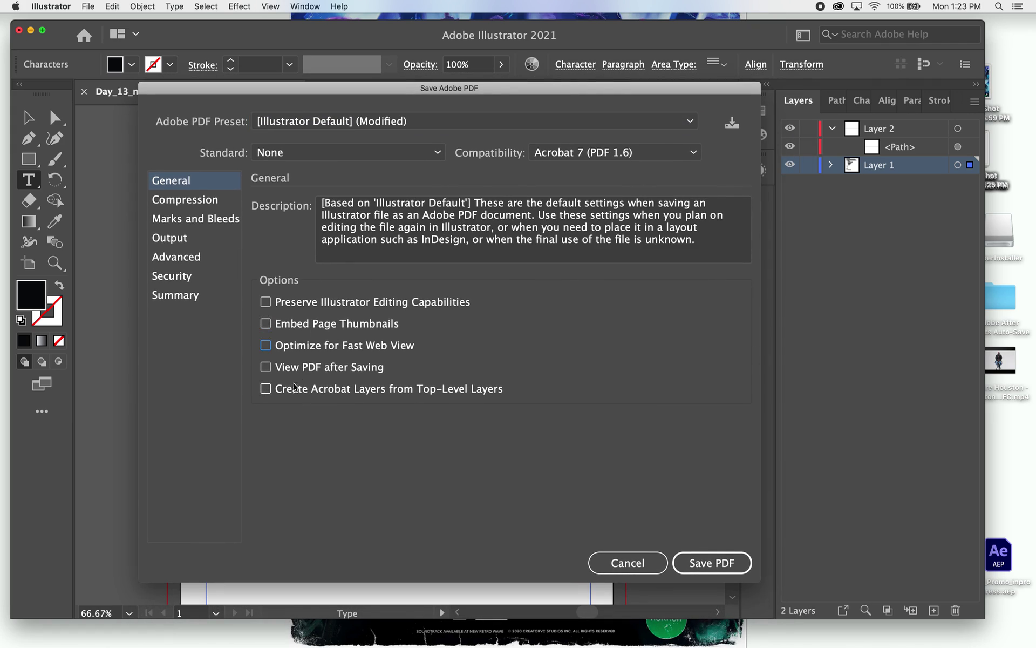
{"action": "left_click", "coordinate": [294, 345]}
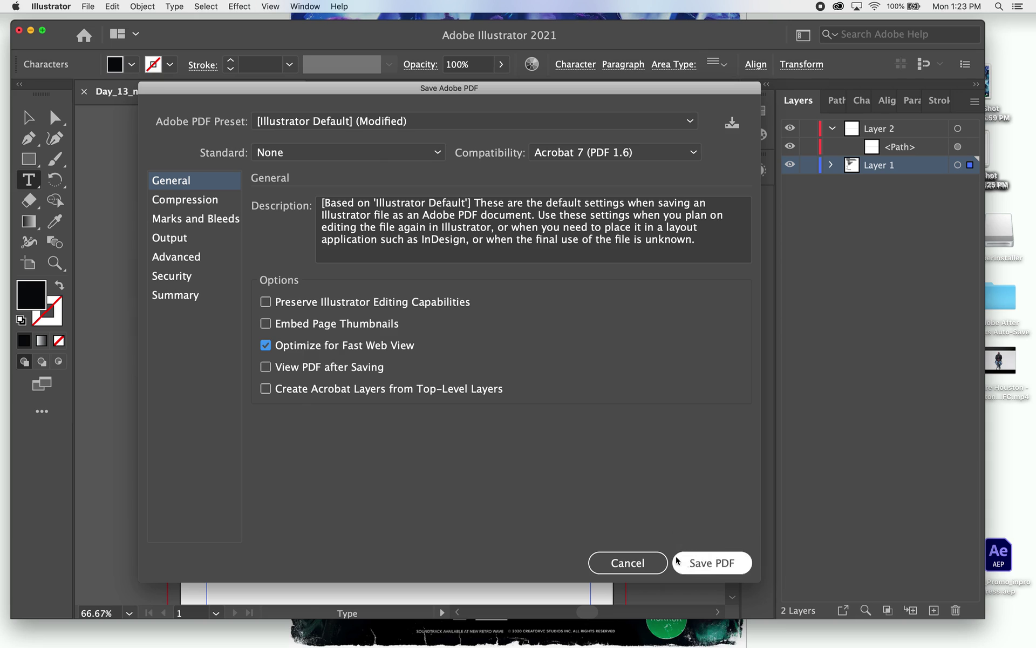
{"action": "left_click", "coordinate": [650, 561]}
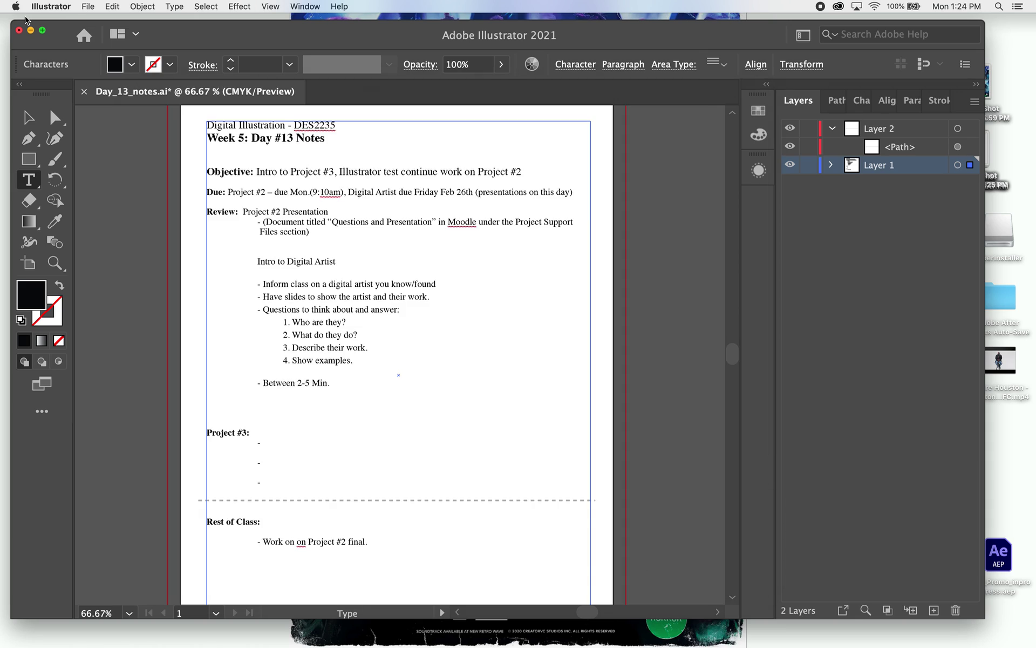
{"action": "left_click", "coordinate": [30, 30]}
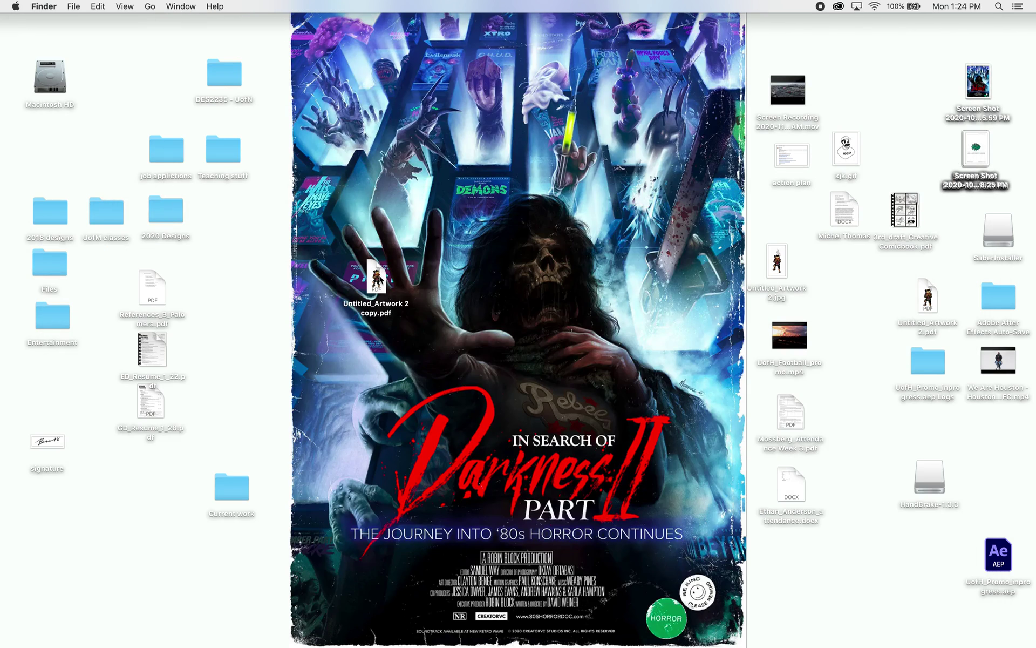
Move the PDF copy aside and open Untitled_Artwork 2.jpg in Preview, centred on screen.
{"action": "left_click_drag", "start_coordinate": [377, 278], "coordinate": [257, 248]}
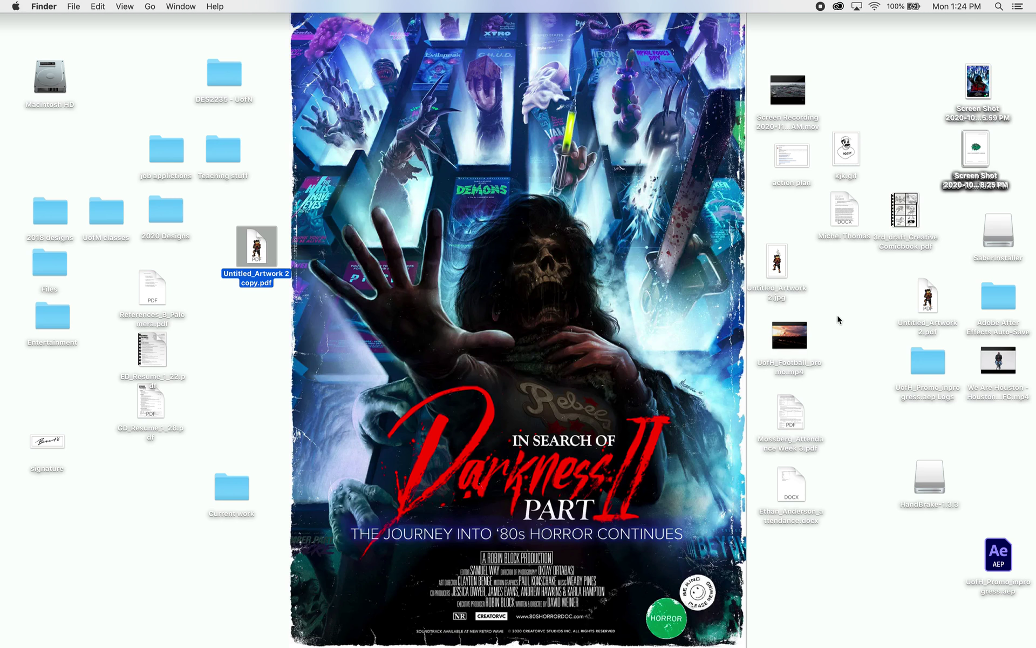
{"action": "double_click", "coordinate": [785, 267]}
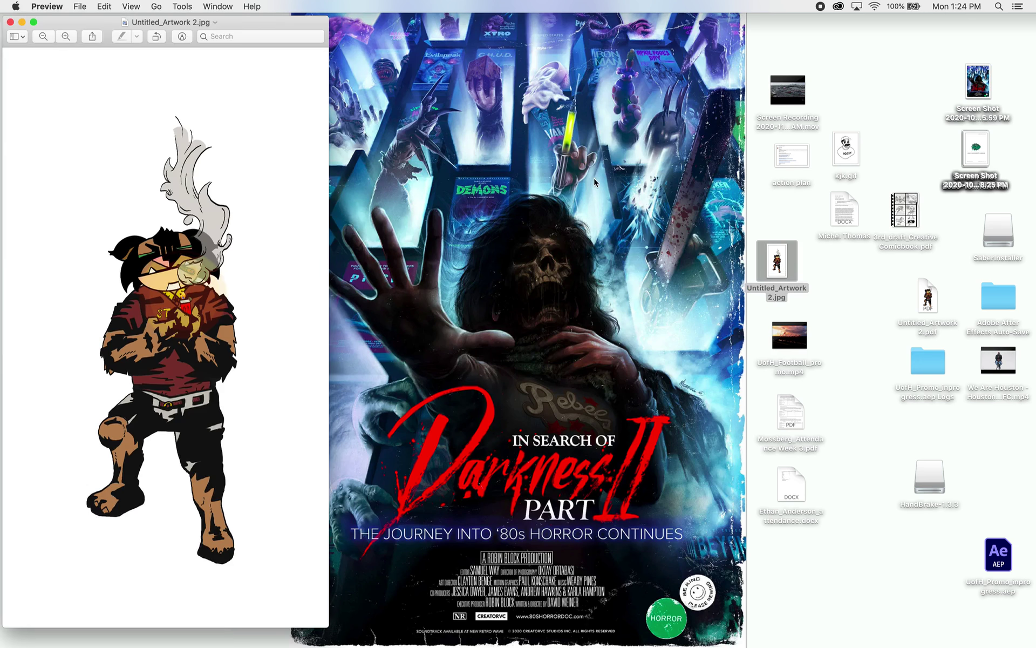
{"action": "left_click_drag", "start_coordinate": [318, 24], "coordinate": [615, 20]}
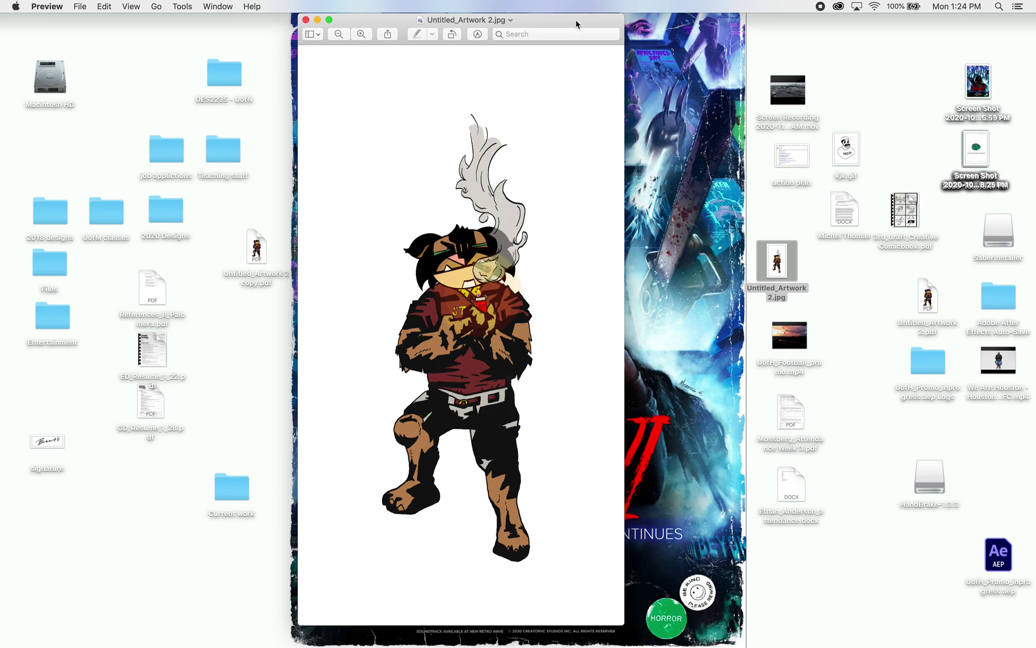
{"action": "left_click_drag", "start_coordinate": [574, 20], "coordinate": [566, 24]}
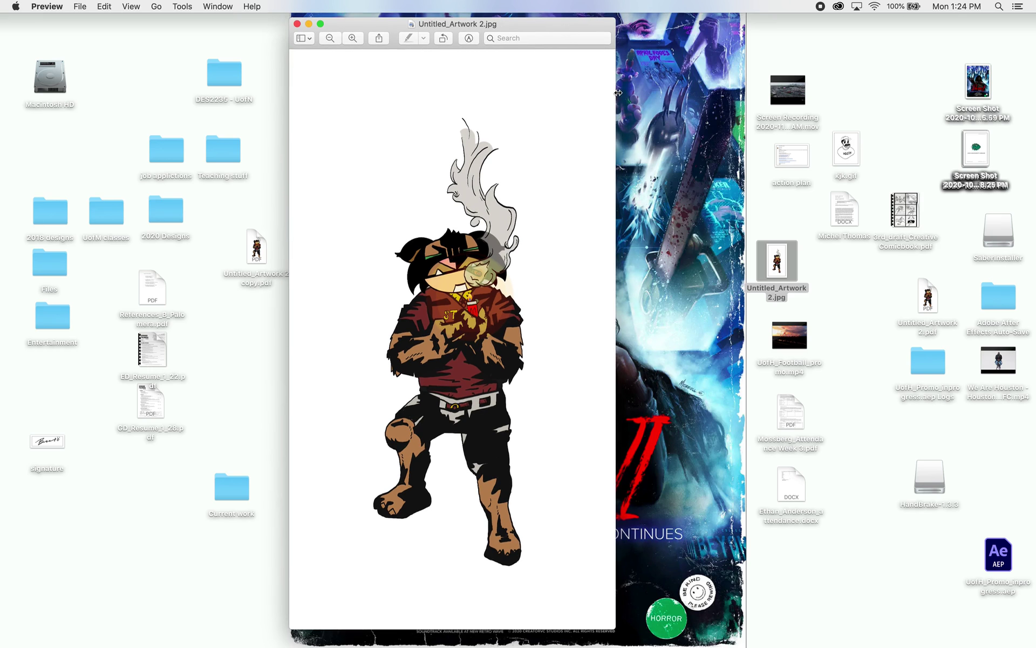
{"action": "mouse_move", "coordinate": [653, 638]}
{"action": "left_click", "coordinate": [79, 5]}
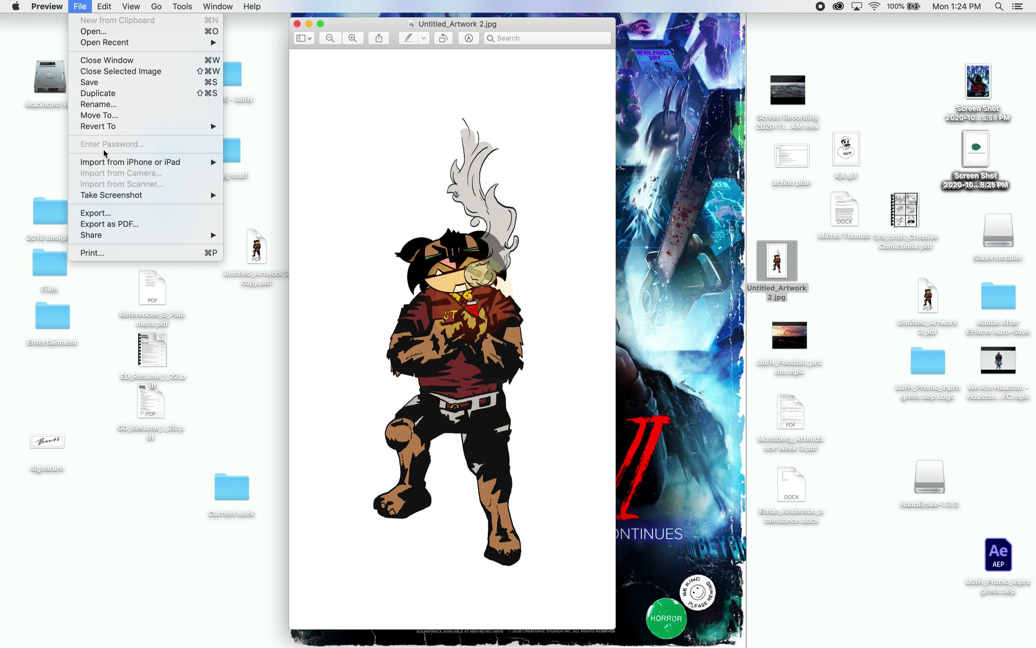
Export the artwork as Untitled_Artwork 2.pdf to the Desktop, replacing the old file, and close it.
{"action": "left_click", "coordinate": [131, 224]}
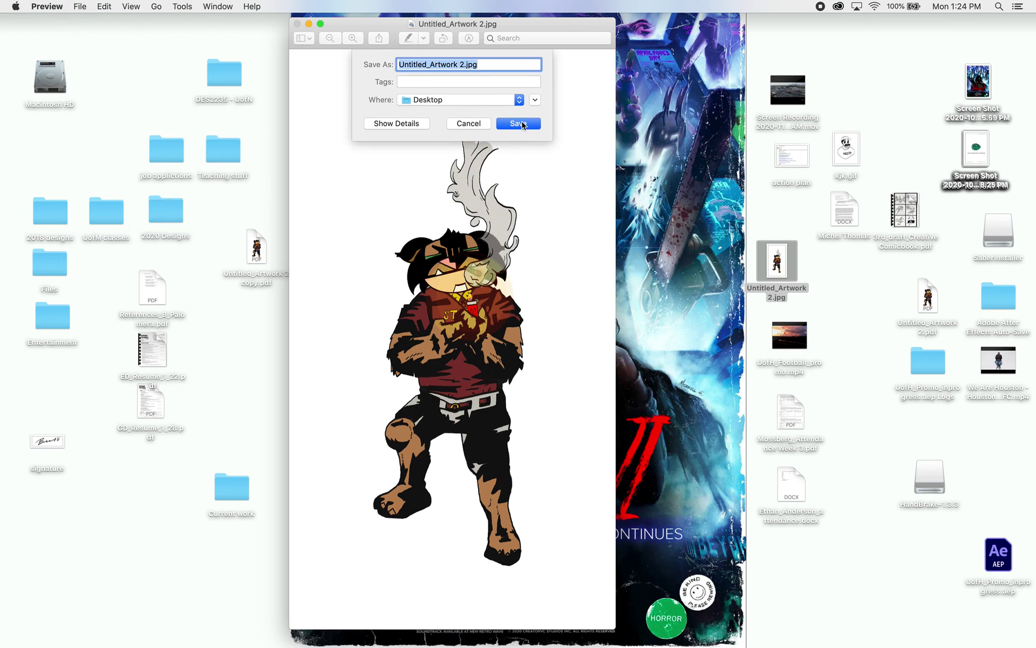
{"action": "left_click", "coordinate": [521, 124]}
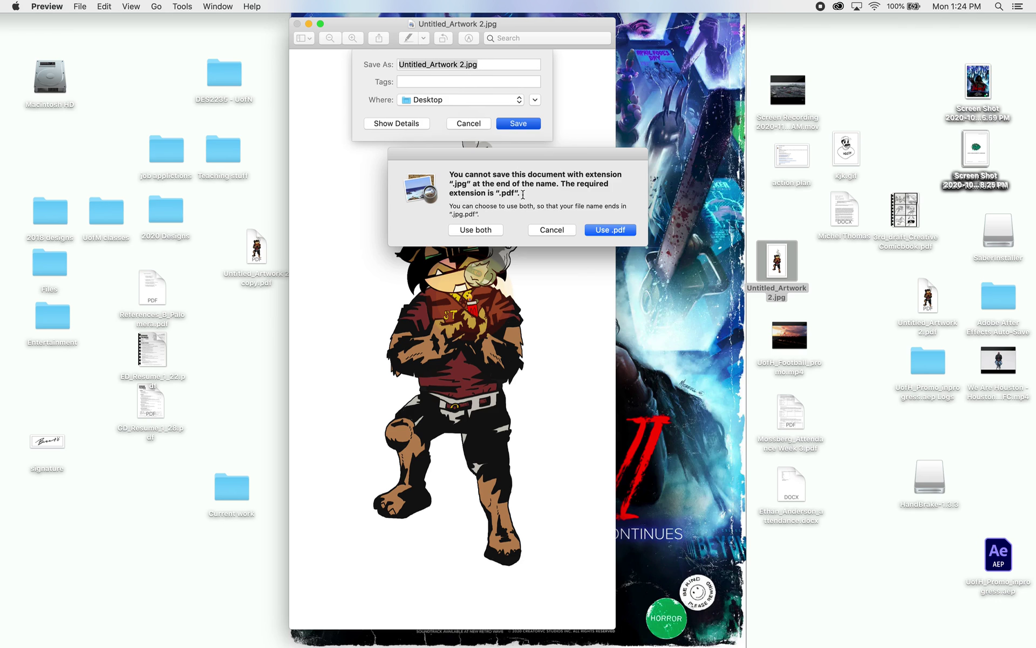
{"action": "left_click", "coordinate": [608, 234]}
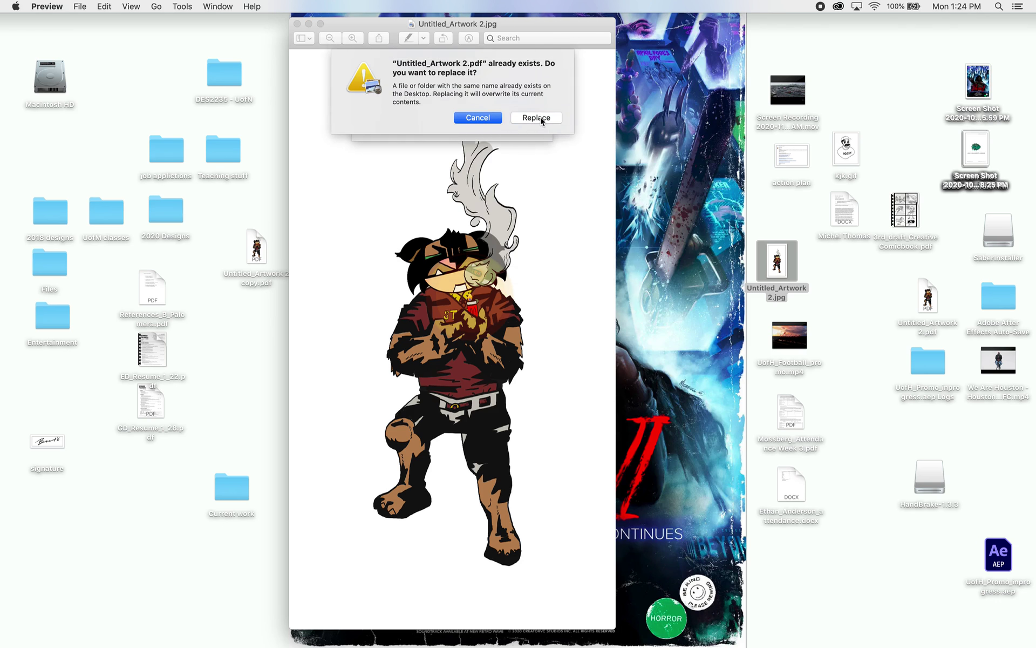
{"action": "left_click", "coordinate": [540, 117]}
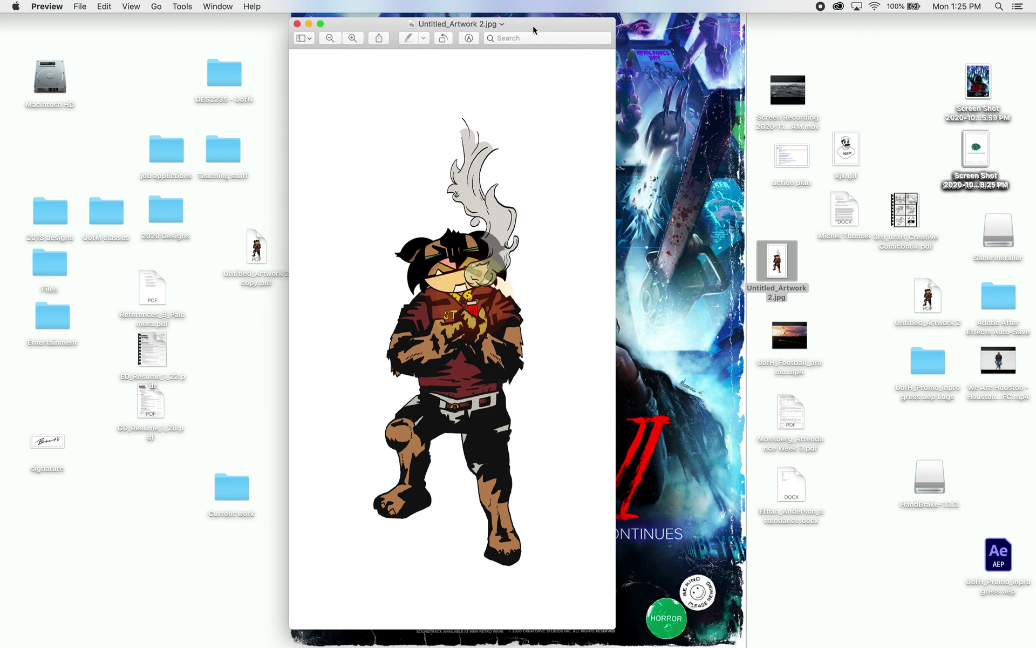
{"action": "left_click", "coordinate": [296, 25]}
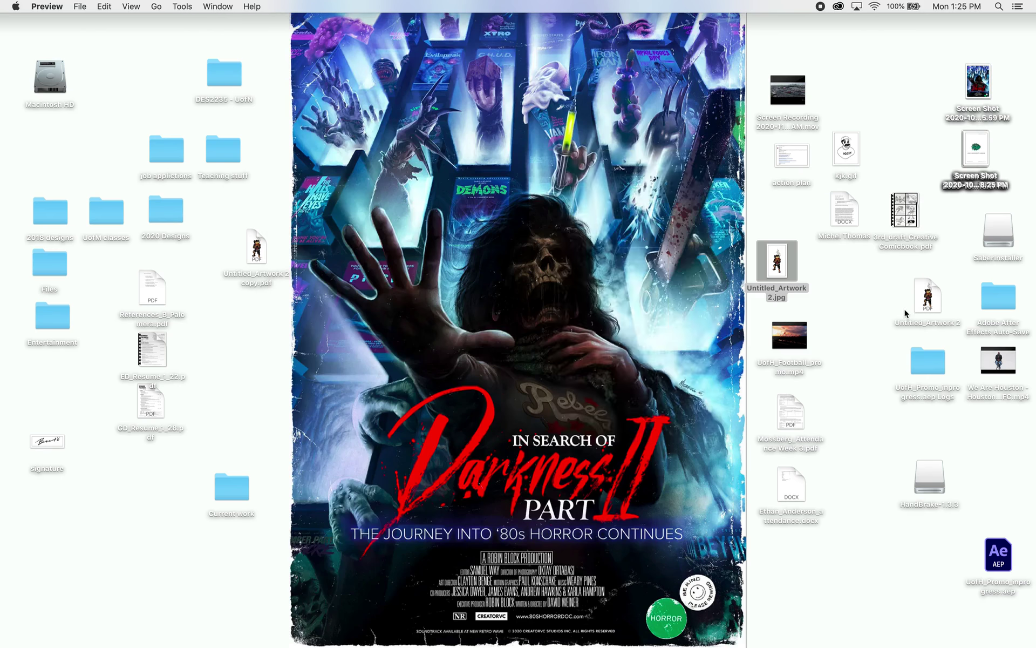
{"action": "left_click_drag", "start_coordinate": [926, 297], "coordinate": [369, 246]}
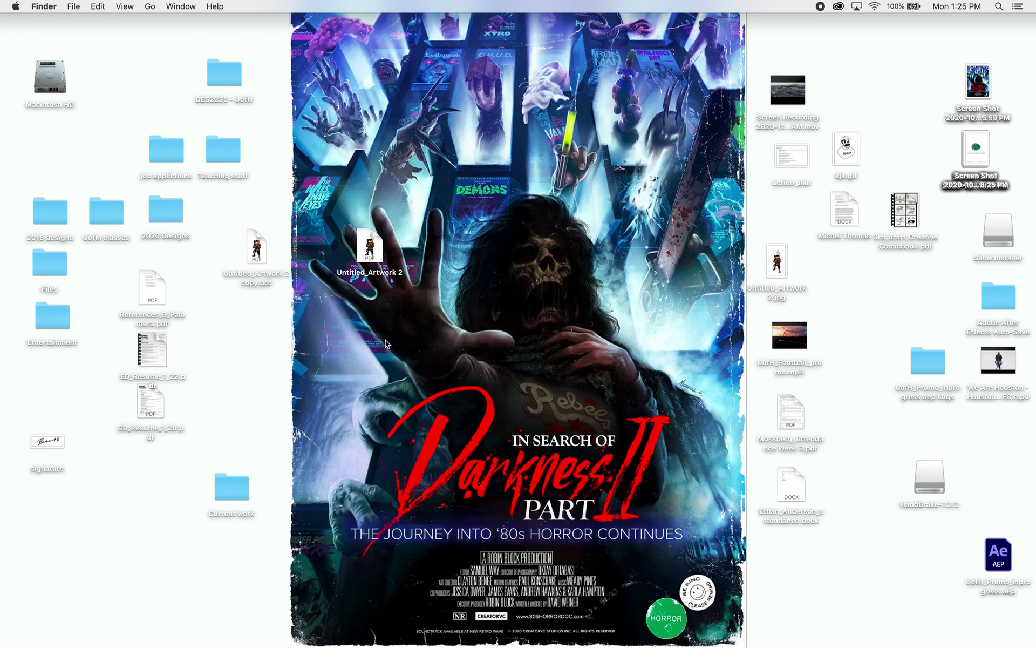
Open the signature image in Preview and export it as a PDF to the Desktop.
{"action": "double_click", "coordinate": [49, 444]}
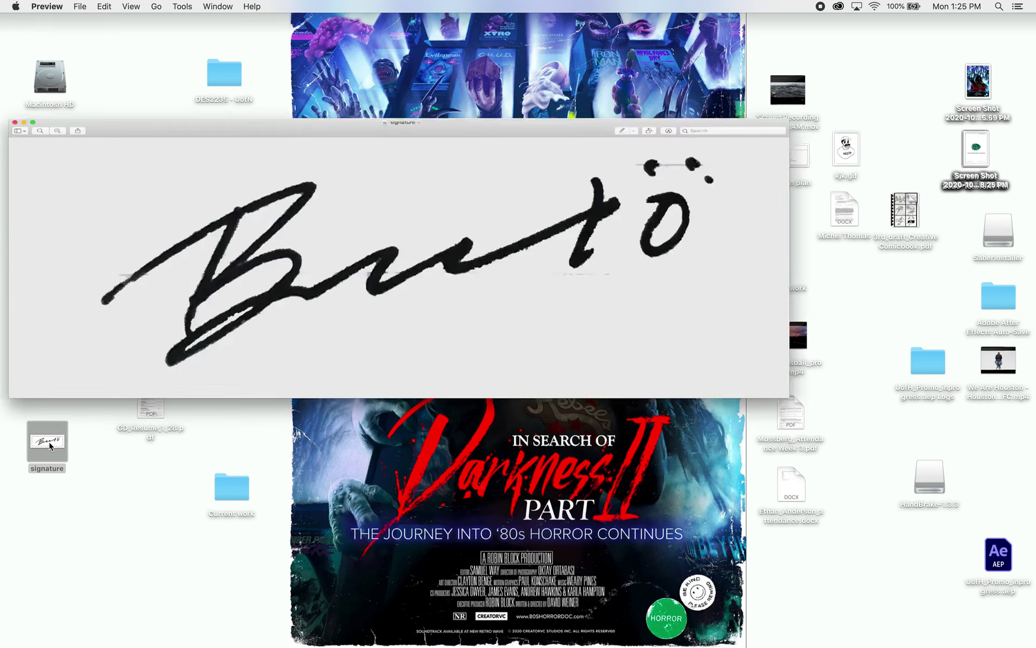
{"action": "left_click", "coordinate": [84, 7]}
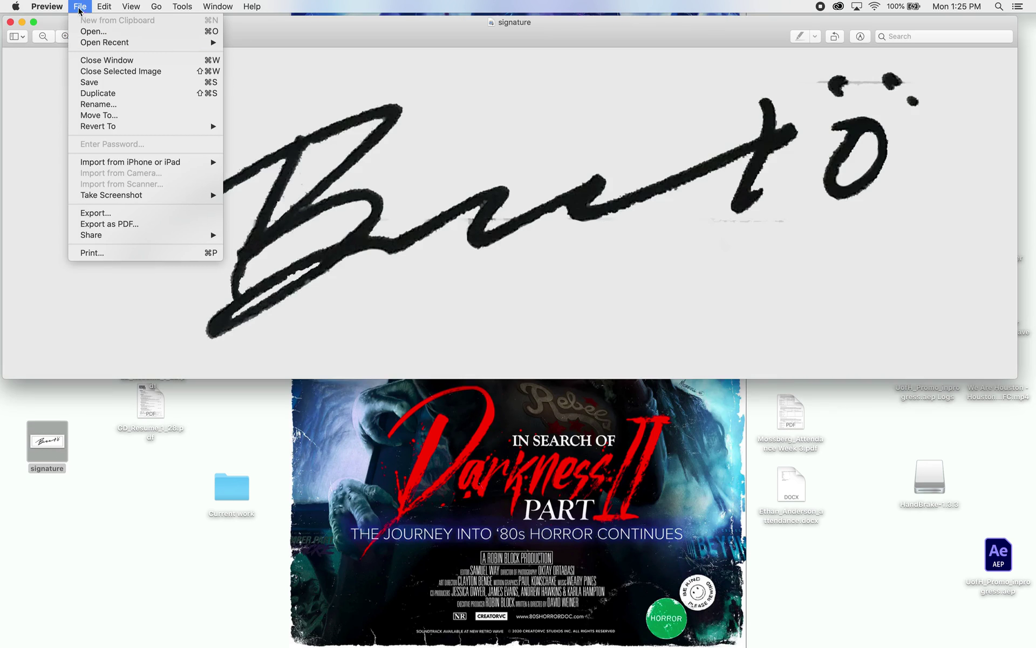
{"action": "left_click", "coordinate": [100, 227]}
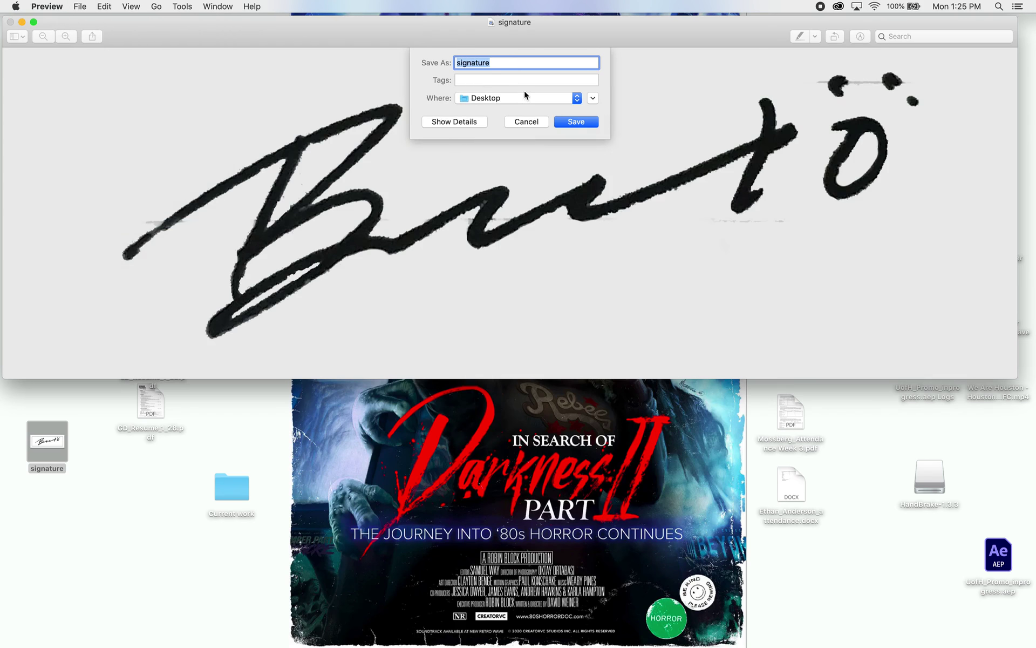
{"action": "left_click", "coordinate": [573, 123]}
{"action": "left_click", "coordinate": [10, 22]}
Arrange the signature PDF in a row beside the two artwork PDFs.
{"action": "mouse_move", "coordinate": [929, 293]}
{"action": "left_mouse_down"}
{"action": "mouse_move", "coordinate": [540, 282]}
{"action": "mouse_move", "coordinate": [459, 247]}
{"action": "left_mouse_up"}
{"action": "mouse_move", "coordinate": [525, 192]}
{"action": "left_mouse_down"}
{"action": "mouse_move", "coordinate": [239, 292]}
{"action": "mouse_move", "coordinate": [355, 300]}
{"action": "left_mouse_up"}
{"action": "left_click_drag", "start_coordinate": [627, 168], "coordinate": [342, 333]}
{"action": "left_click", "coordinate": [384, 349]}
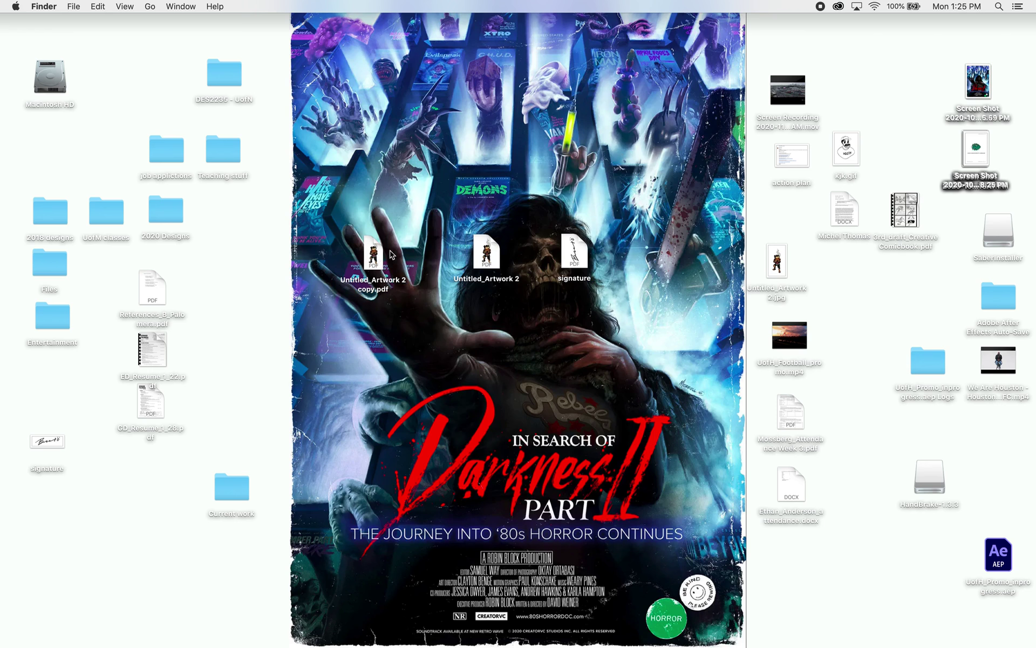
Open signature.pdf in Acrobat, narrow the window, and bring up Organize Pages.
{"action": "mouse_move", "coordinate": [577, 256]}
{"action": "left_mouse_down"}
{"action": "mouse_move", "coordinate": [445, 162]}
{"action": "mouse_move", "coordinate": [384, 160]}
{"action": "left_mouse_up"}
{"action": "double_click", "coordinate": [383, 158]}
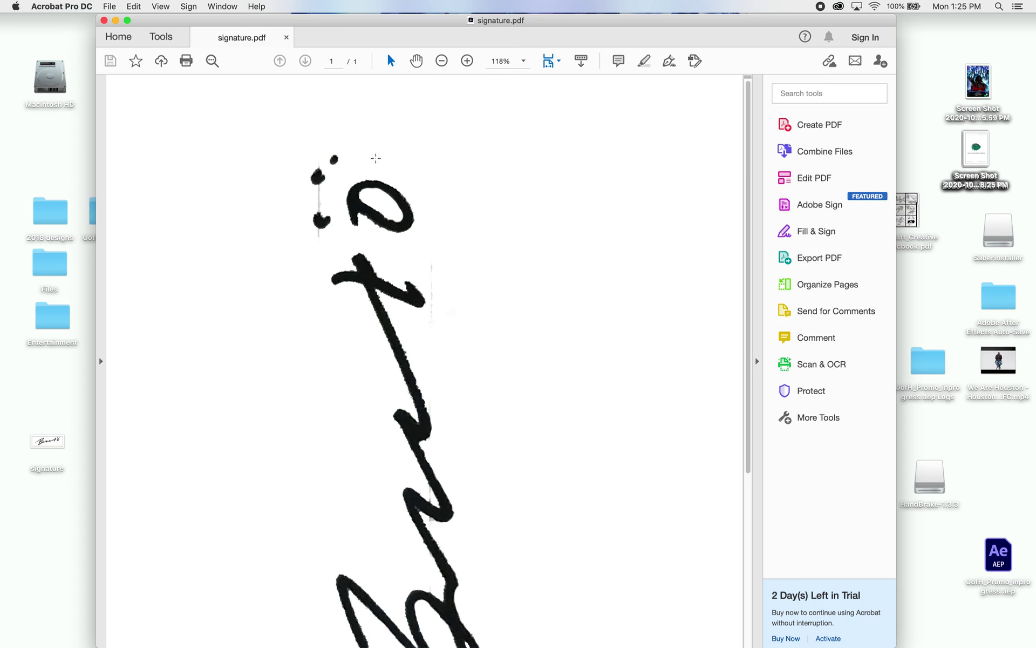
{"action": "scroll", "coordinate": [525, 174], "scroll_direction": "down", "scroll_amount": 5}
{"action": "scroll", "coordinate": [525, 174], "scroll_direction": "up", "scroll_amount": 5}
{"action": "scroll", "coordinate": [244, 145], "scroll_direction": "down", "scroll_amount": 3}
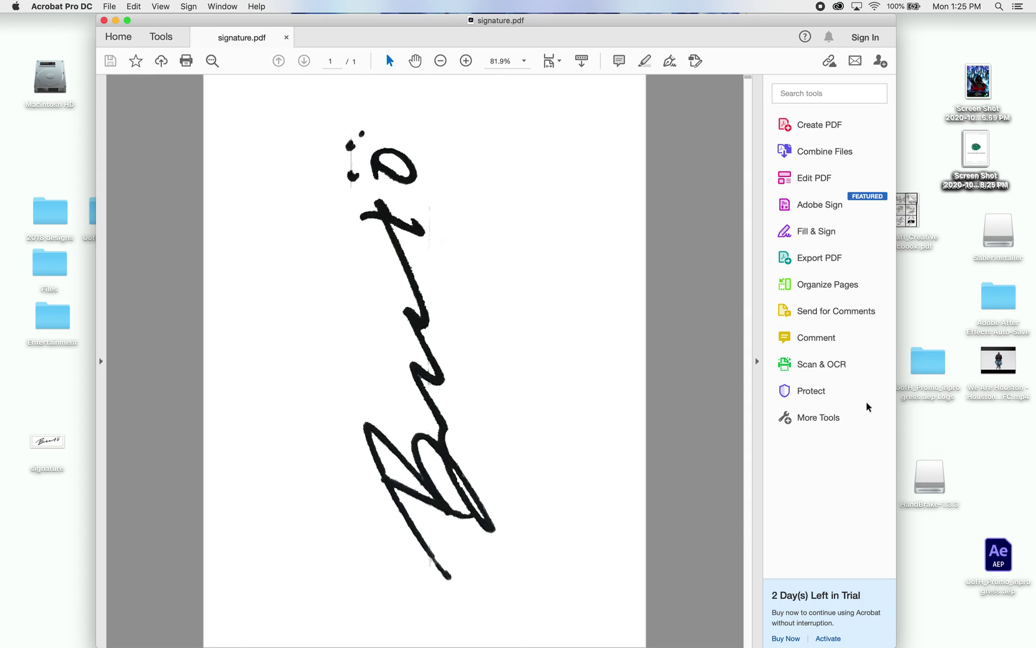
{"action": "left_click_drag", "start_coordinate": [893, 642], "coordinate": [760, 593]}
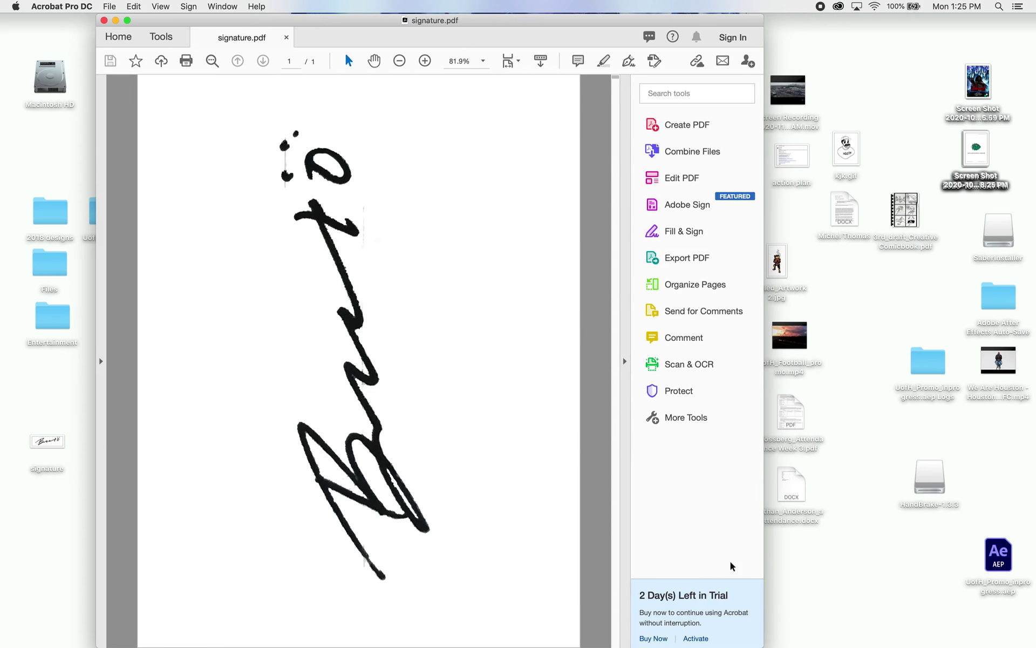
{"action": "left_click", "coordinate": [624, 360]}
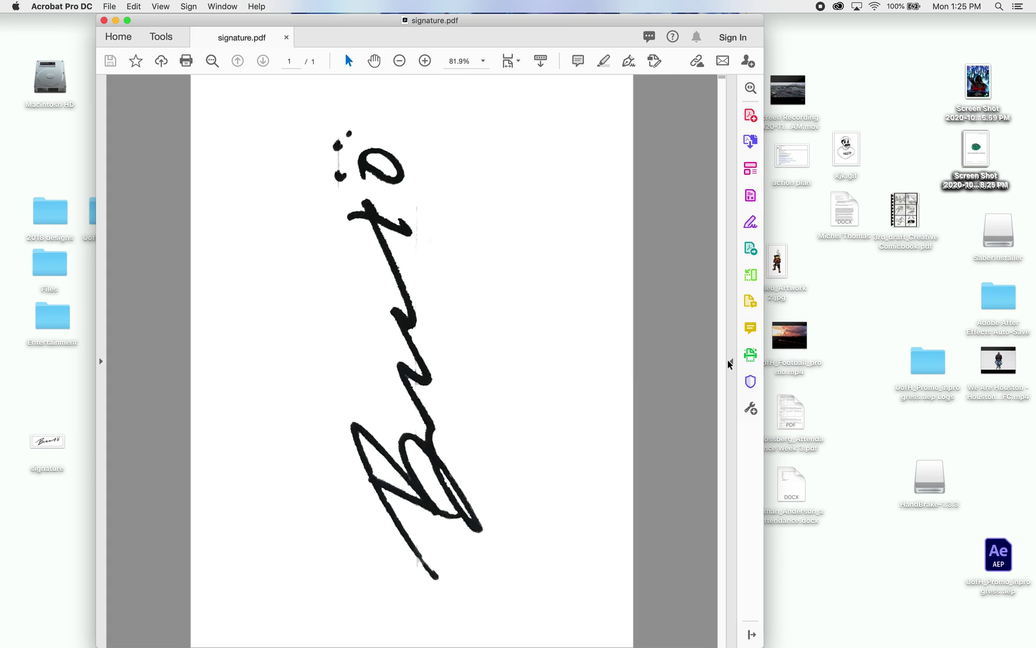
{"action": "left_click", "coordinate": [731, 362]}
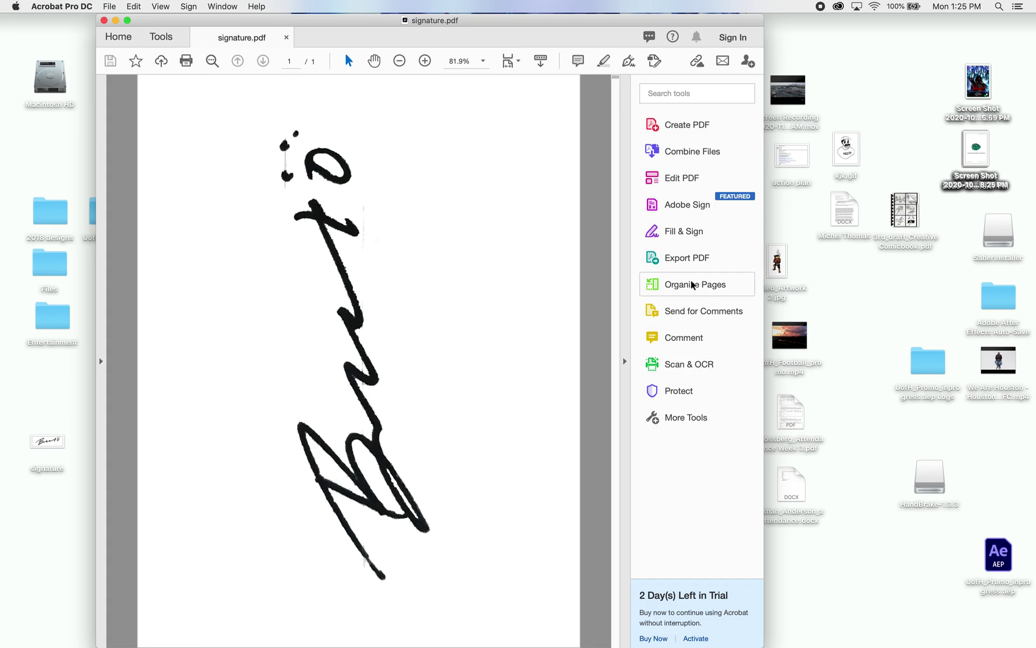
{"action": "left_click", "coordinate": [691, 284]}
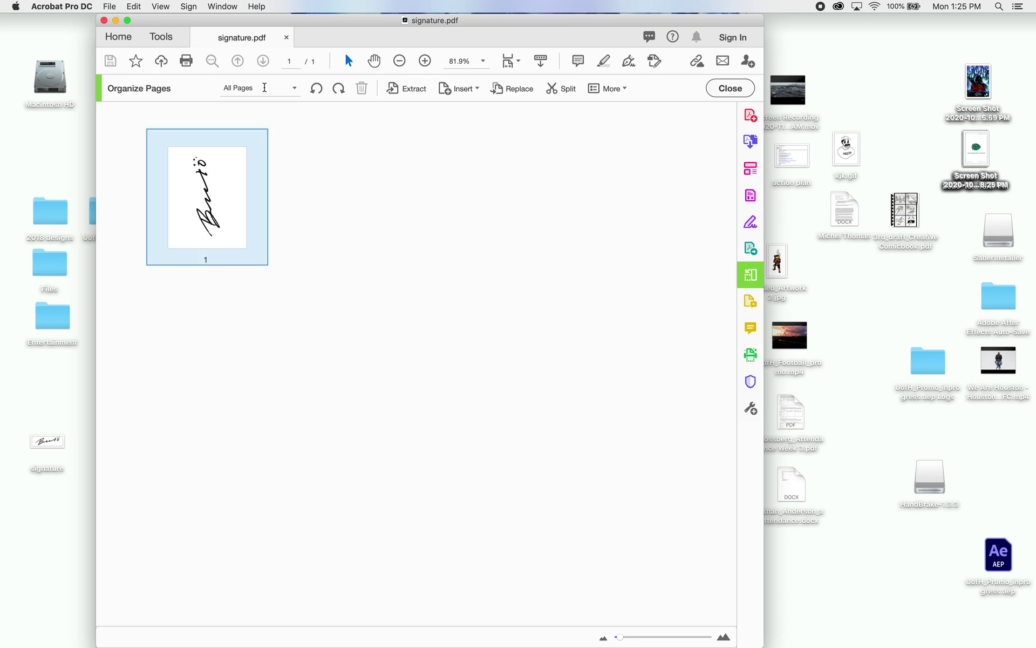
Insert Untitled_Artwork 2 and Untitled_Artwork 2 copy.pdf after page 1 of signature.pdf.
{"action": "left_click", "coordinate": [477, 89]}
{"action": "left_click", "coordinate": [475, 106]}
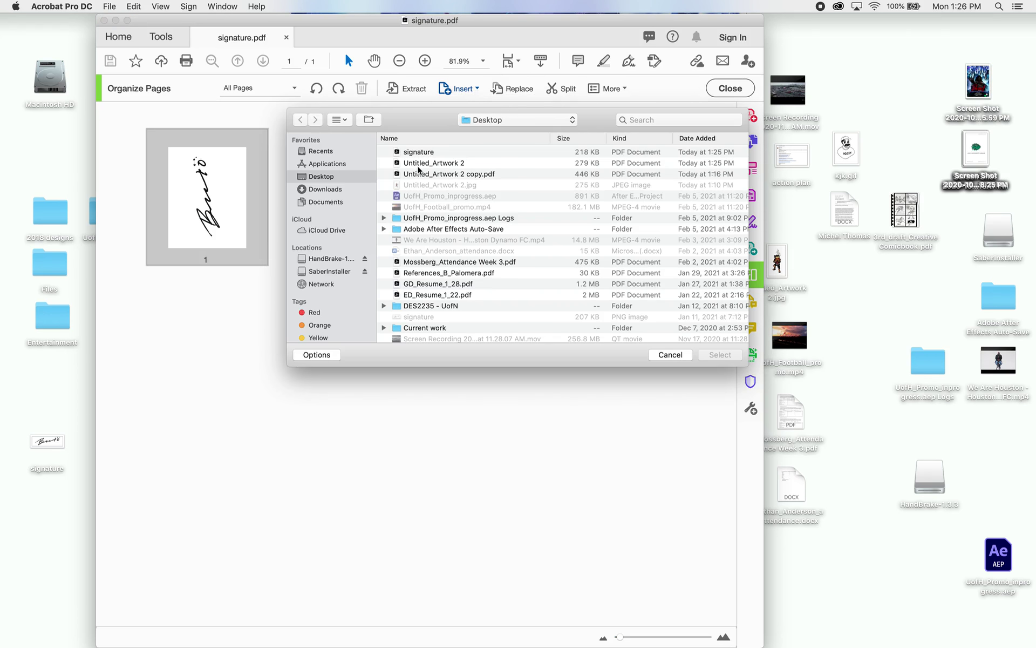
{"action": "left_click", "coordinate": [411, 163]}
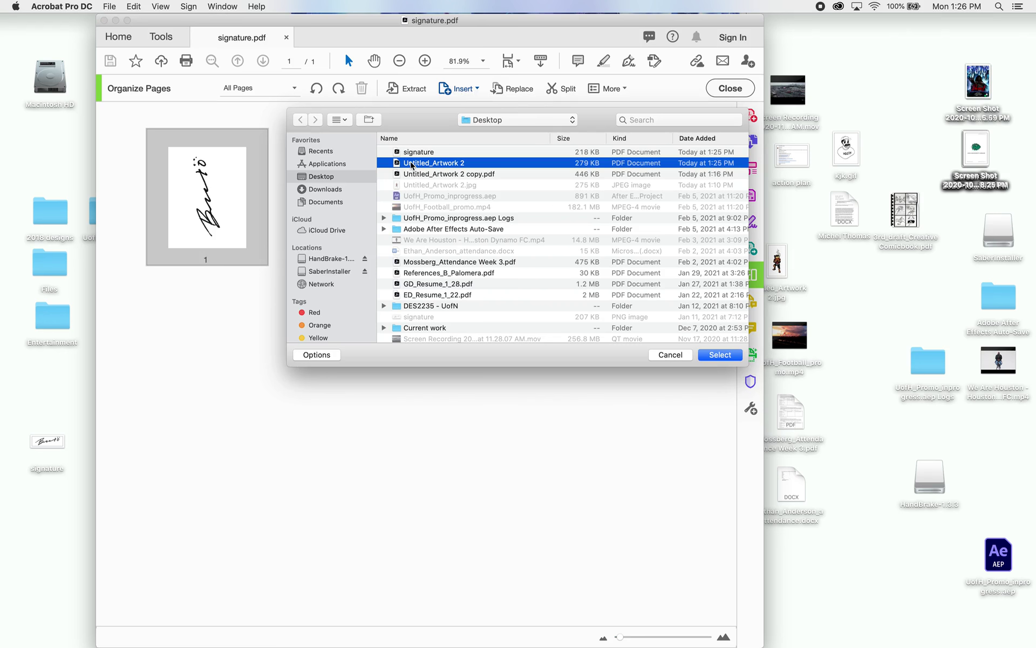
{"action": "key", "text": "shift+Down"}
{"action": "key", "text": "Return"}
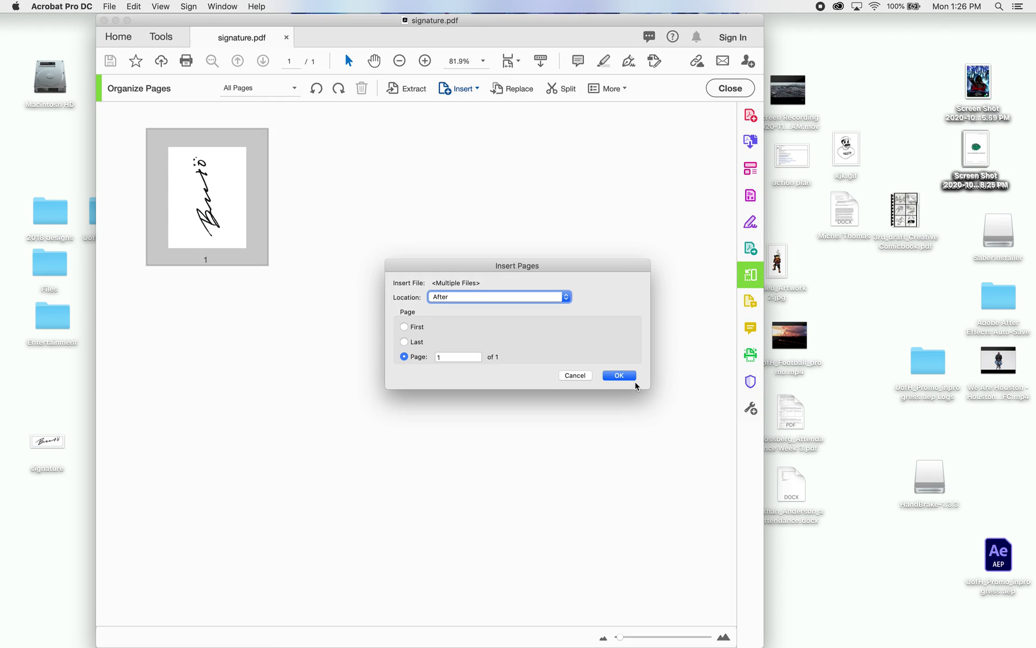
{"action": "left_click", "coordinate": [611, 376]}
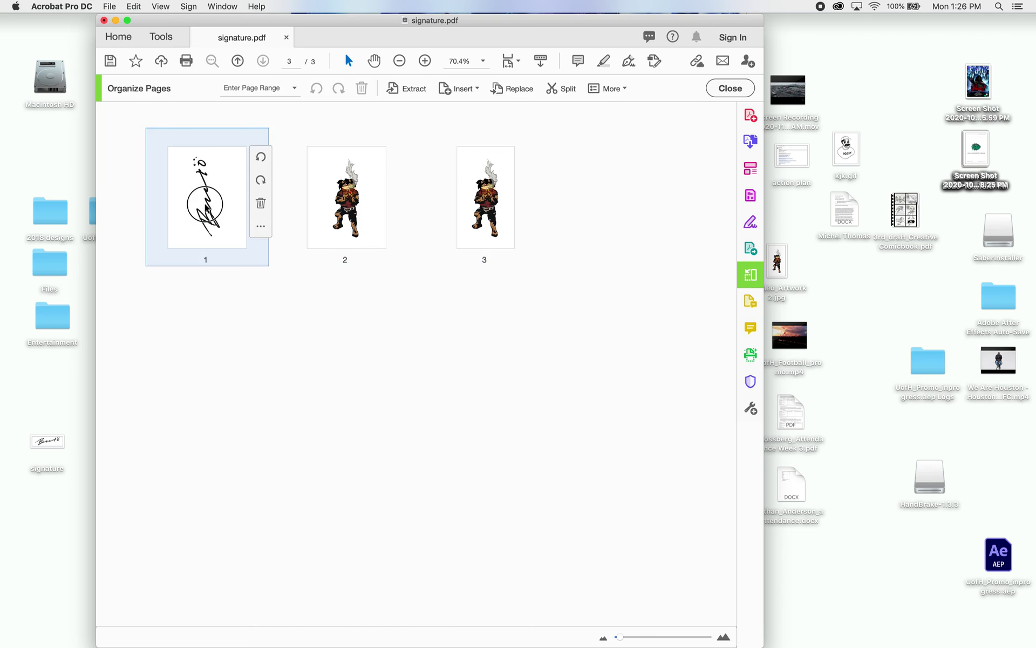
{"action": "mouse_move", "coordinate": [205, 201]}
{"action": "left_mouse_down"}
{"action": "mouse_move", "coordinate": [408, 207]}
{"action": "mouse_move", "coordinate": [494, 186]}
{"action": "mouse_move", "coordinate": [529, 192]}
{"action": "mouse_move", "coordinate": [129, 189]}
{"action": "left_mouse_up"}
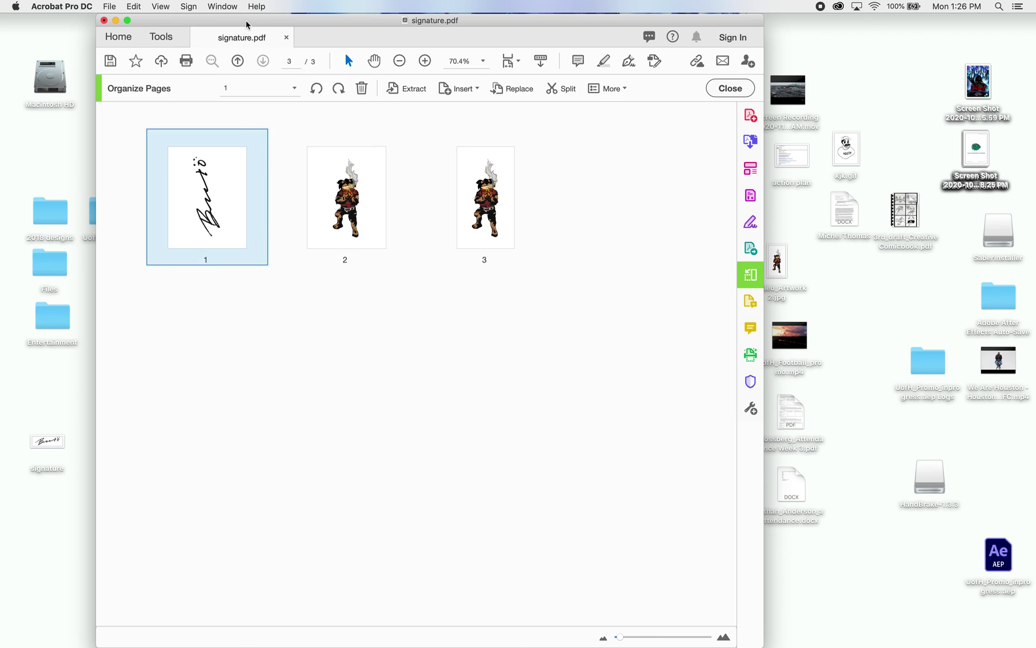
{"action": "left_click_drag", "start_coordinate": [247, 23], "coordinate": [305, 23]}
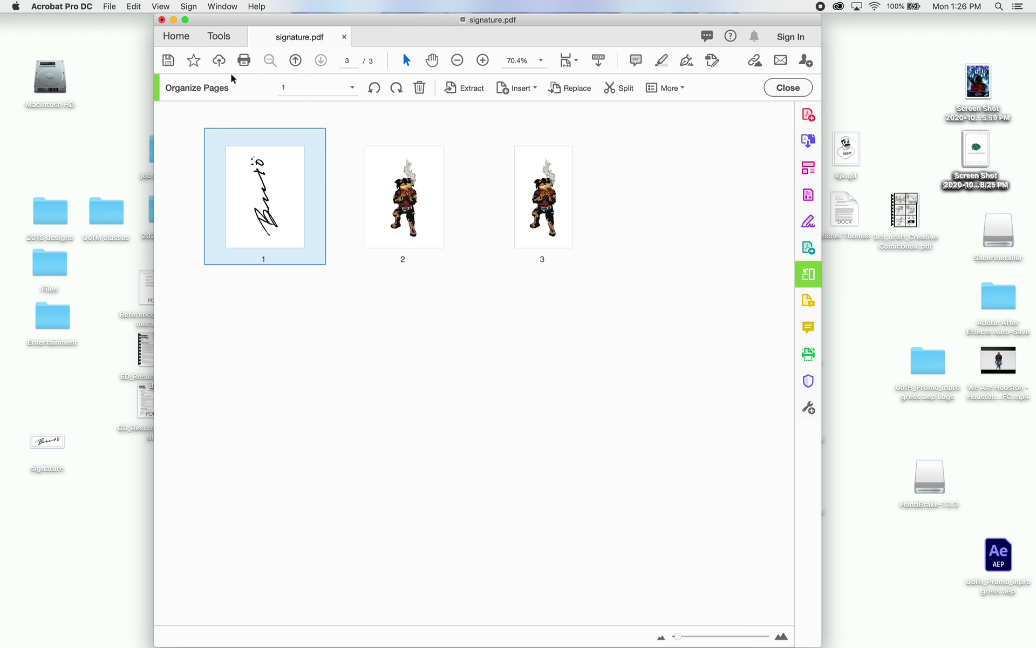
{"action": "left_click", "coordinate": [109, 7]}
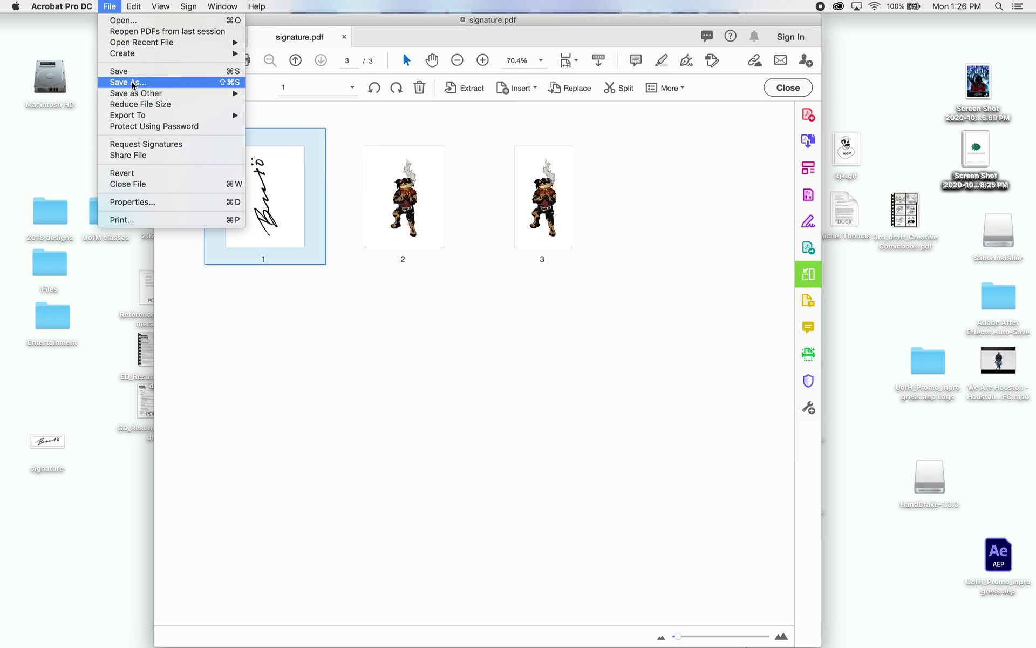
{"action": "mouse_move", "coordinate": [134, 6]}
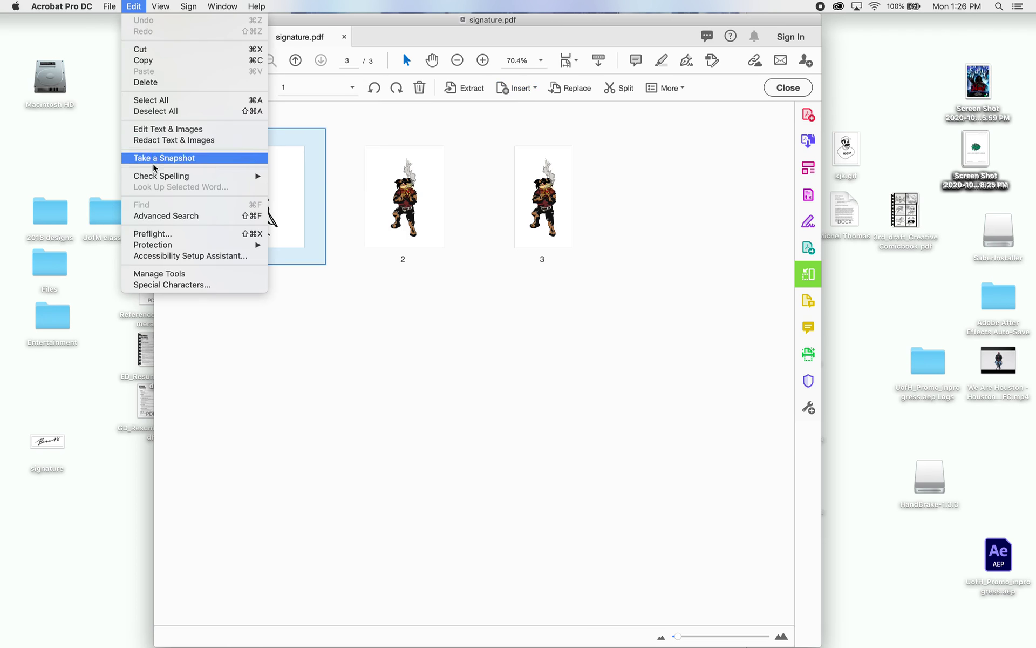
{"action": "mouse_move", "coordinate": [154, 179]}
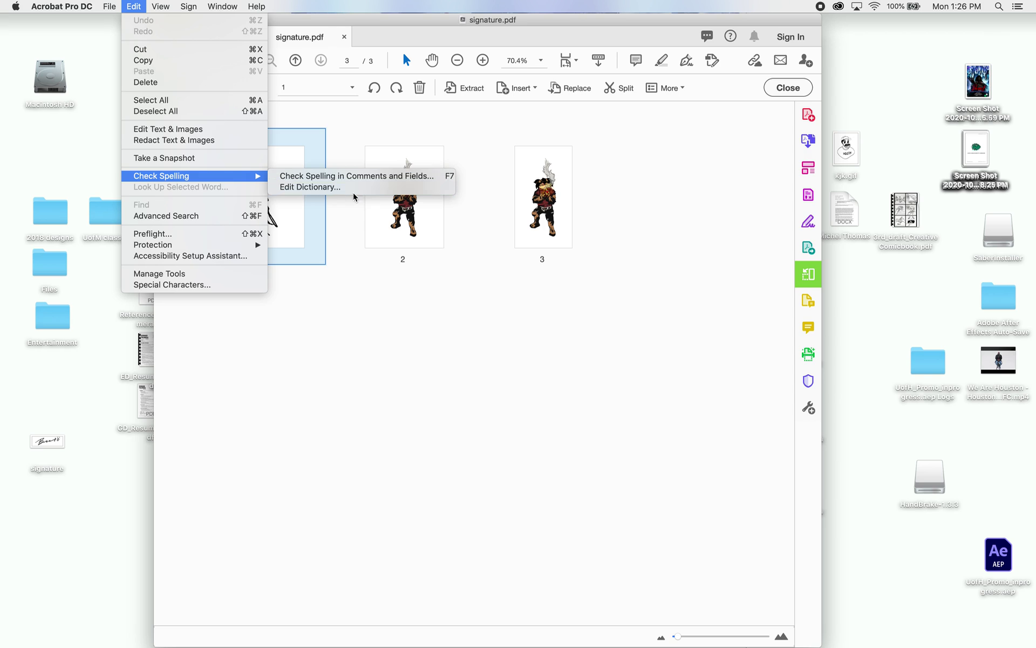
{"action": "left_click", "coordinate": [334, 290]}
{"action": "left_click", "coordinate": [532, 88]}
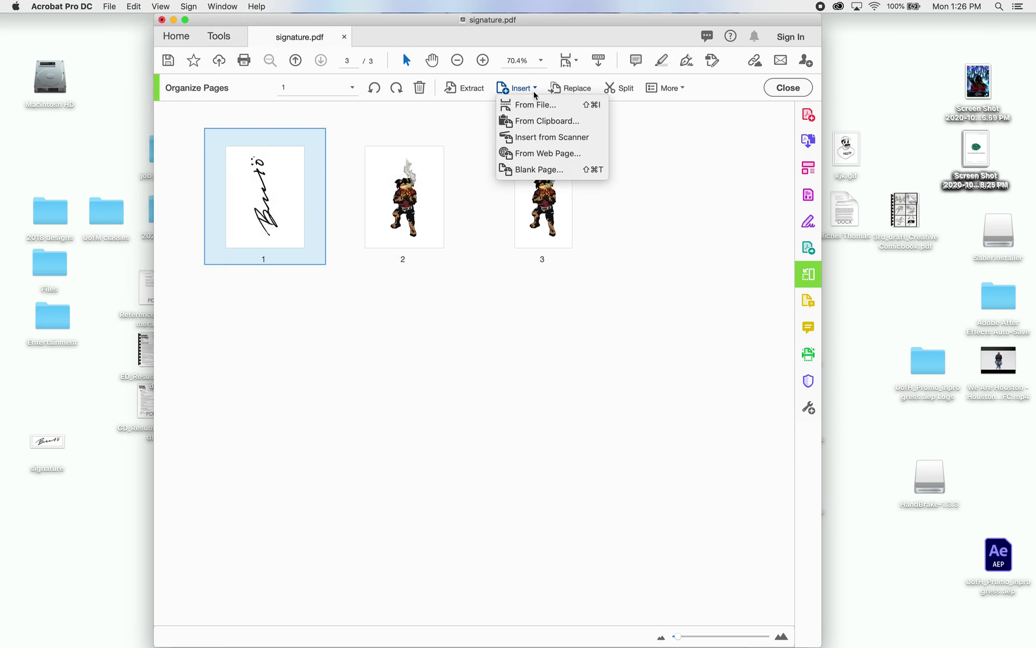
{"action": "left_click", "coordinate": [532, 103]}
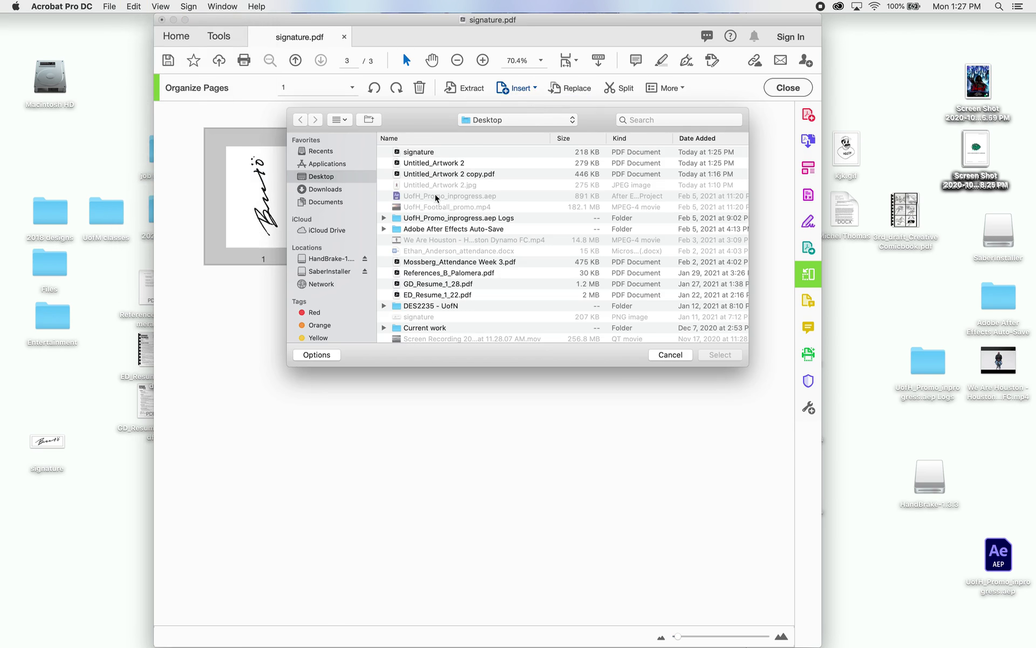
{"action": "left_click", "coordinate": [670, 355]}
{"action": "left_click", "coordinate": [509, 324]}
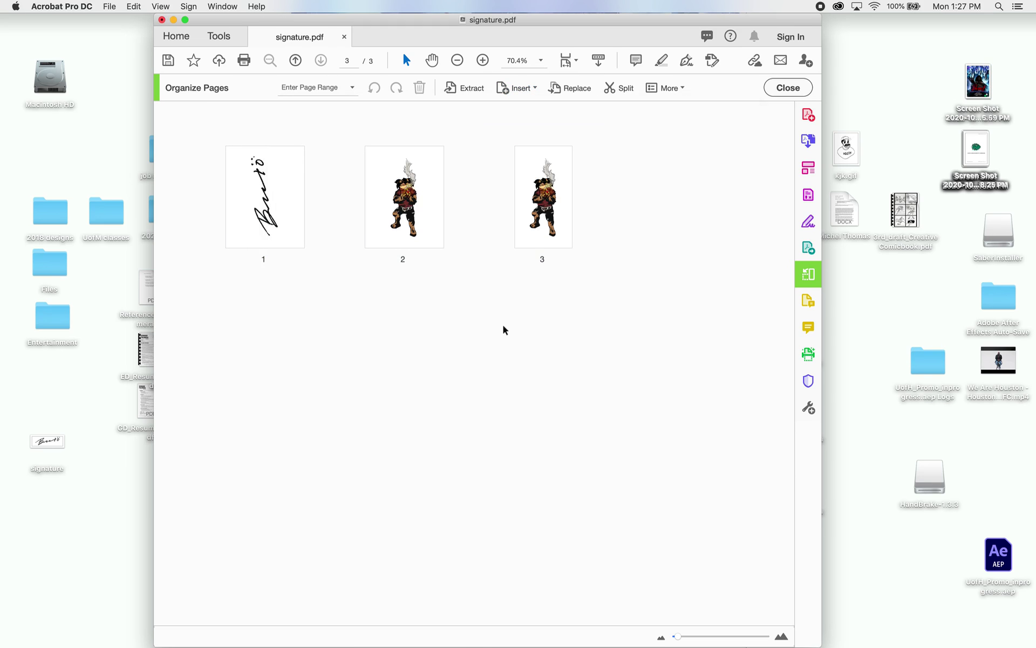
{"action": "left_click_drag", "start_coordinate": [403, 21], "coordinate": [404, 23]}
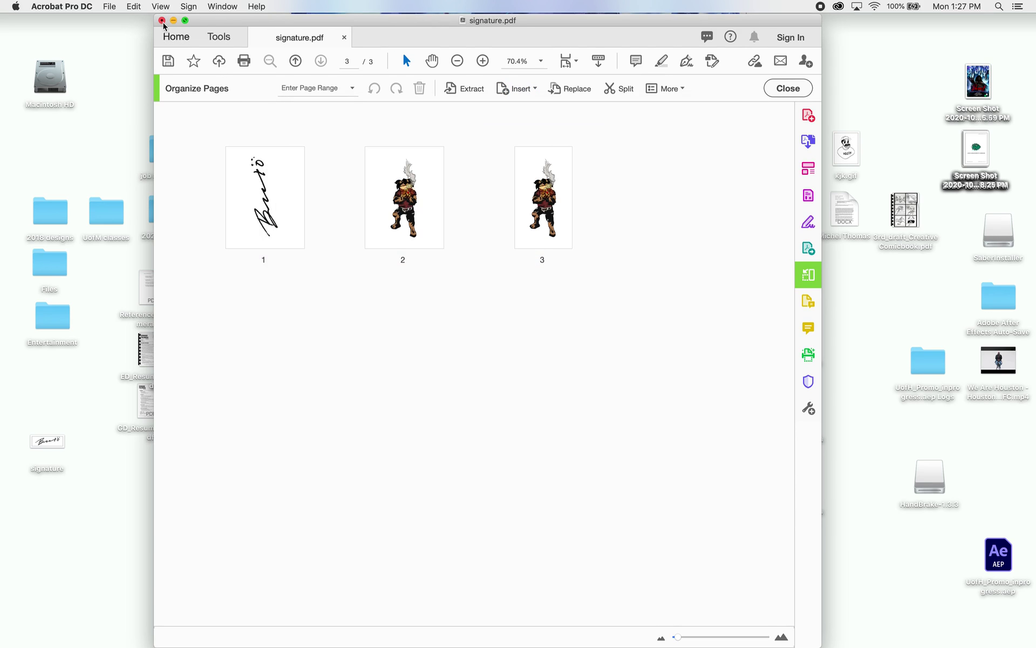
Save and close the three-page signature.pdf, then reopen it from the desktop to check.
{"action": "left_click", "coordinate": [109, 7]}
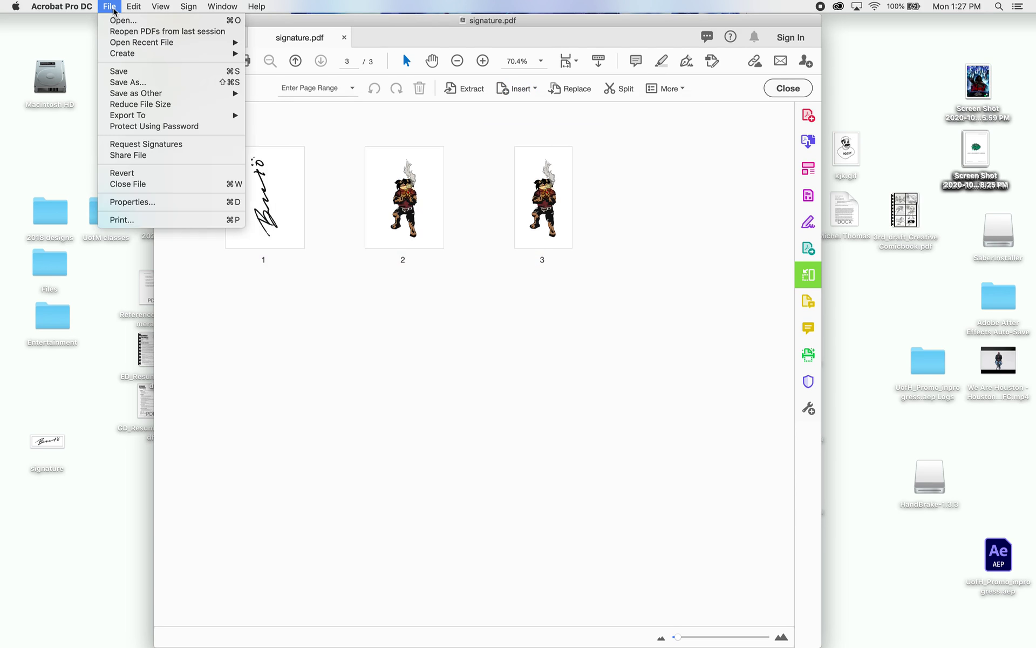
{"action": "left_click", "coordinate": [118, 74]}
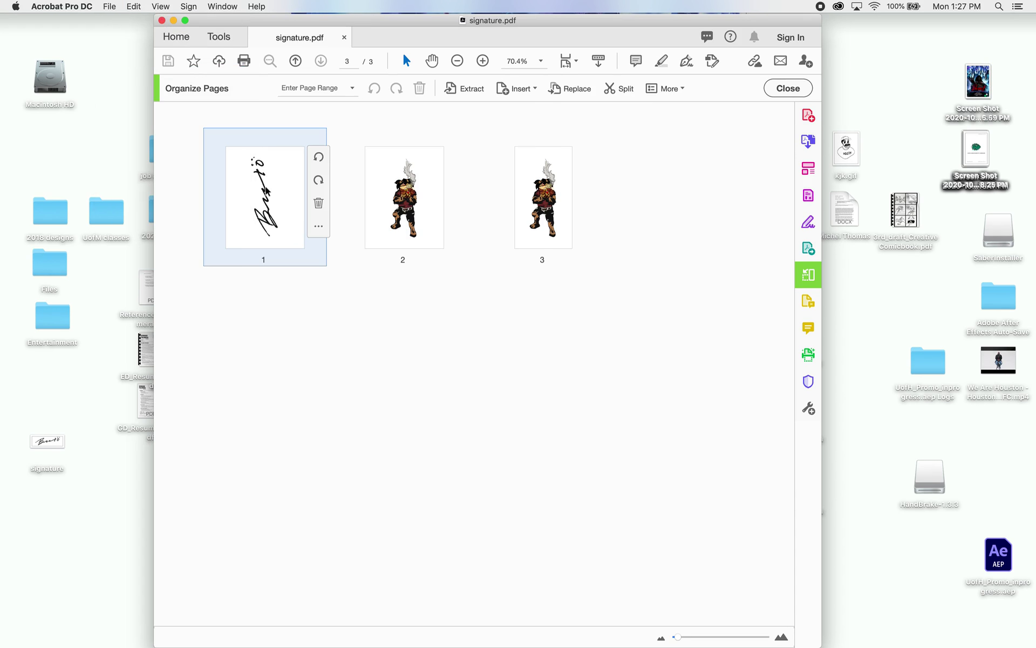
{"action": "left_click", "coordinate": [161, 20]}
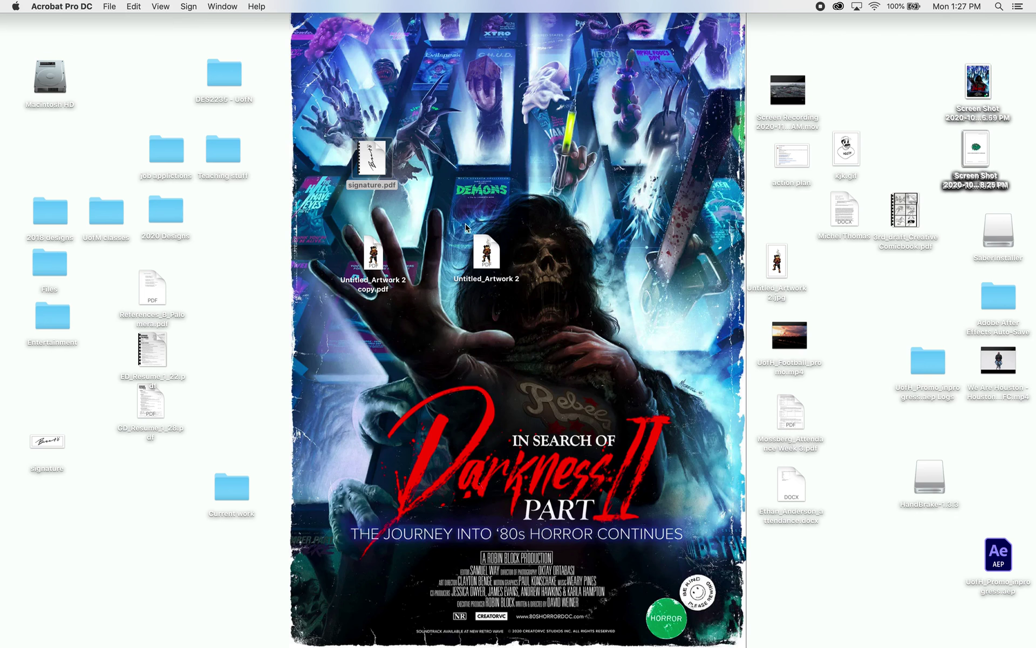
{"action": "left_click_drag", "start_coordinate": [373, 159], "coordinate": [257, 259]}
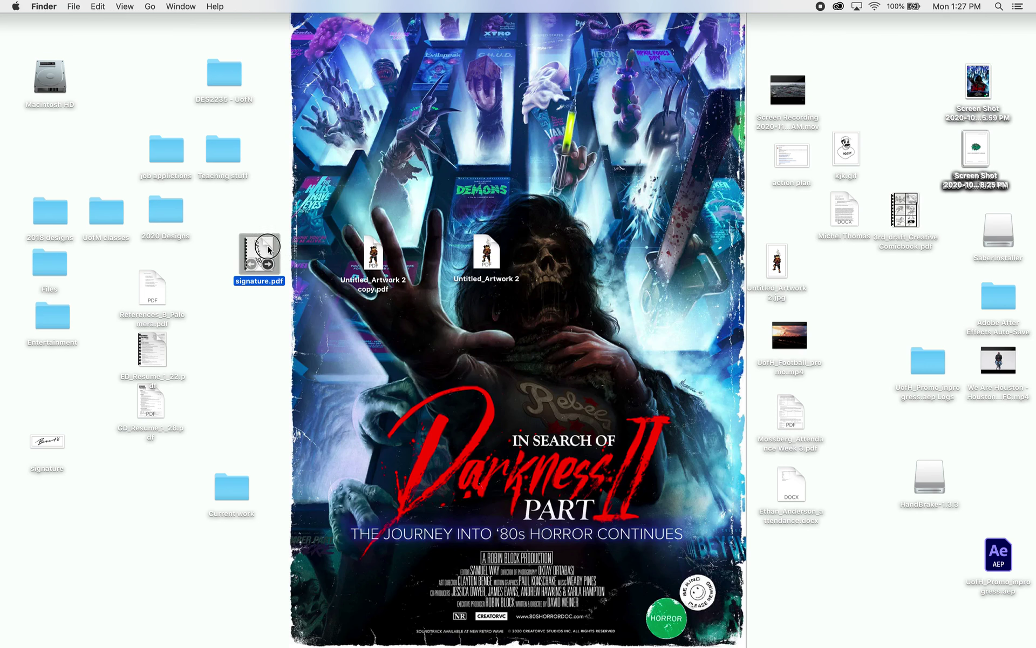
{"action": "double_click", "coordinate": [267, 245]}
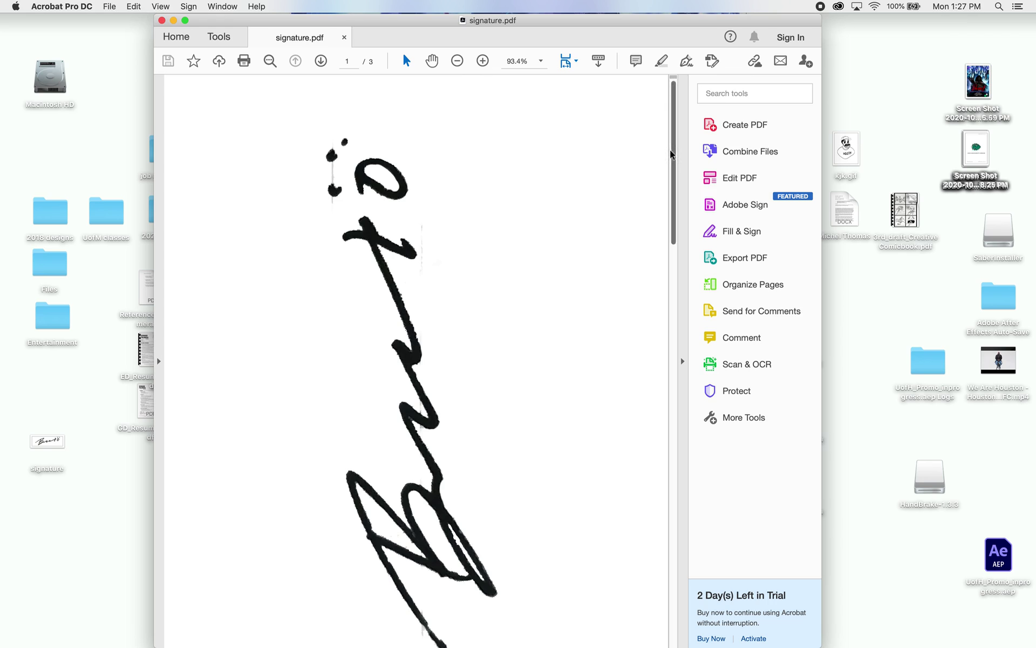
Check page 2 of signature.pdf, close it, tidy its desktop icon, and bring QuickTime Player forward.
{"action": "mouse_move", "coordinate": [673, 158]}
{"action": "left_mouse_down"}
{"action": "mouse_move", "coordinate": [700, 381]}
{"action": "mouse_move", "coordinate": [696, 565]}
{"action": "mouse_move", "coordinate": [673, 454]}
{"action": "mouse_move", "coordinate": [664, 176]}
{"action": "mouse_move", "coordinate": [661, 530]}
{"action": "mouse_move", "coordinate": [631, 259]}
{"action": "mouse_move", "coordinate": [632, 131]}
{"action": "left_mouse_up"}
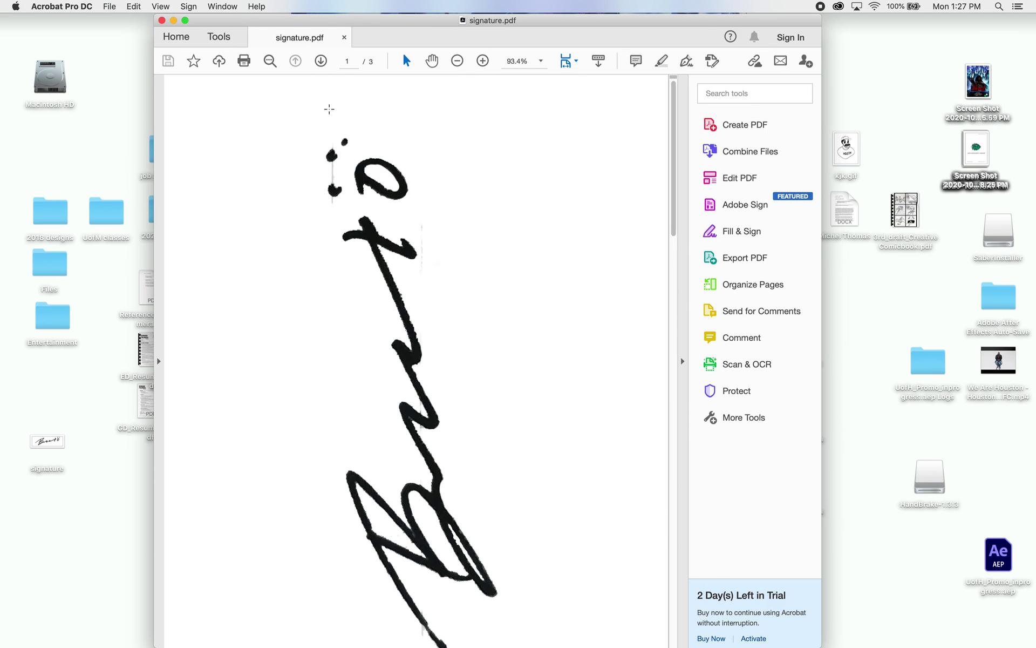
{"action": "left_click", "coordinate": [162, 20]}
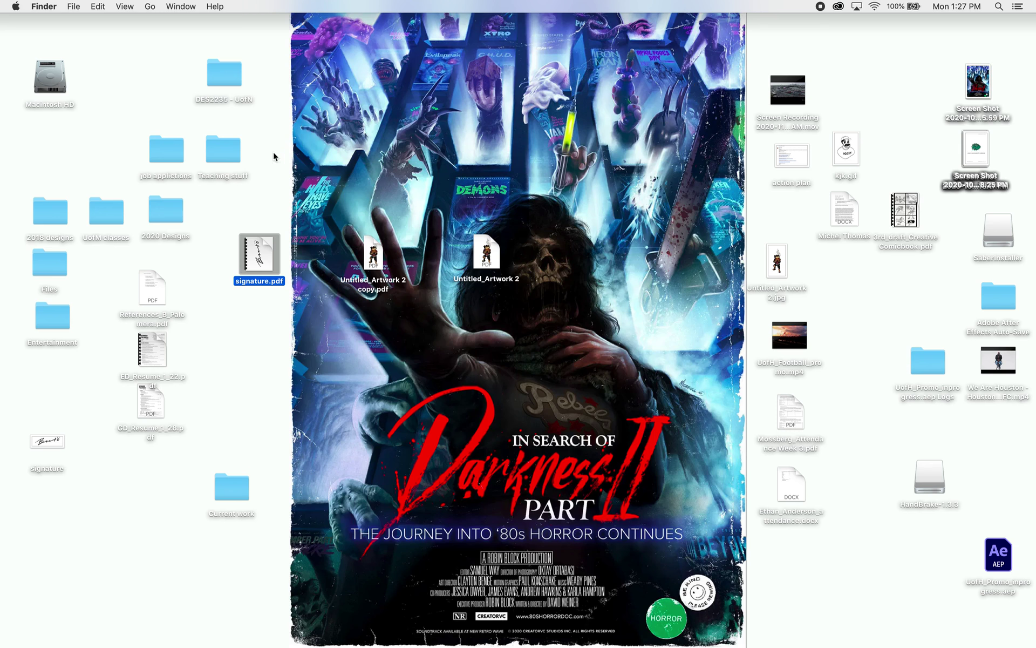
{"action": "mouse_move", "coordinate": [265, 249]}
{"action": "left_mouse_down"}
{"action": "mouse_move", "coordinate": [280, 203]}
{"action": "mouse_move", "coordinate": [267, 252]}
{"action": "left_mouse_up"}
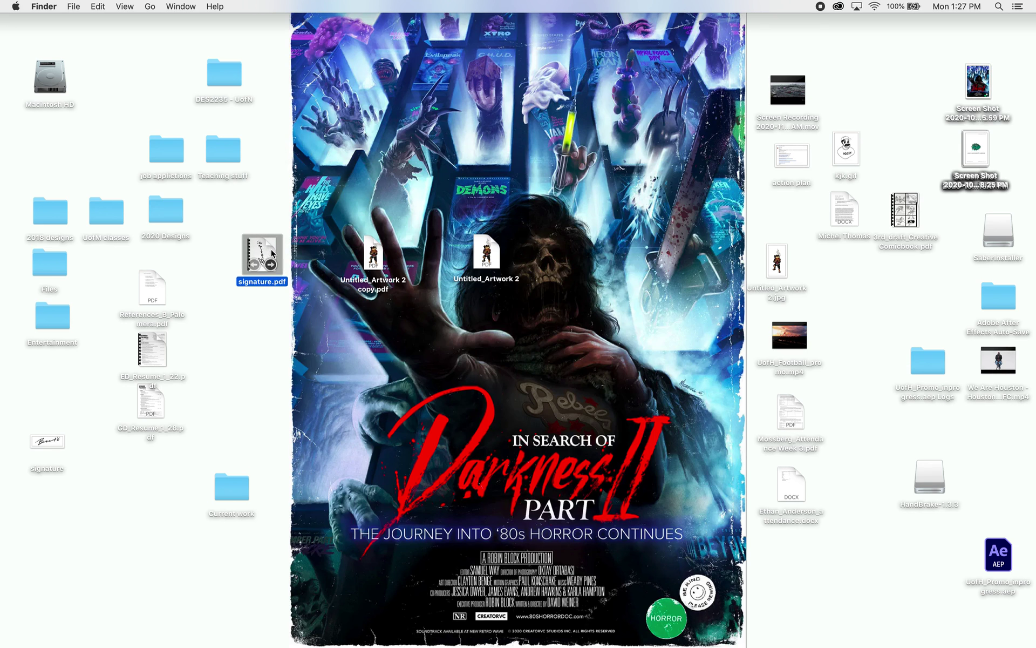
{"action": "left_click", "coordinate": [313, 357]}
{"action": "left_click", "coordinate": [413, 640]}
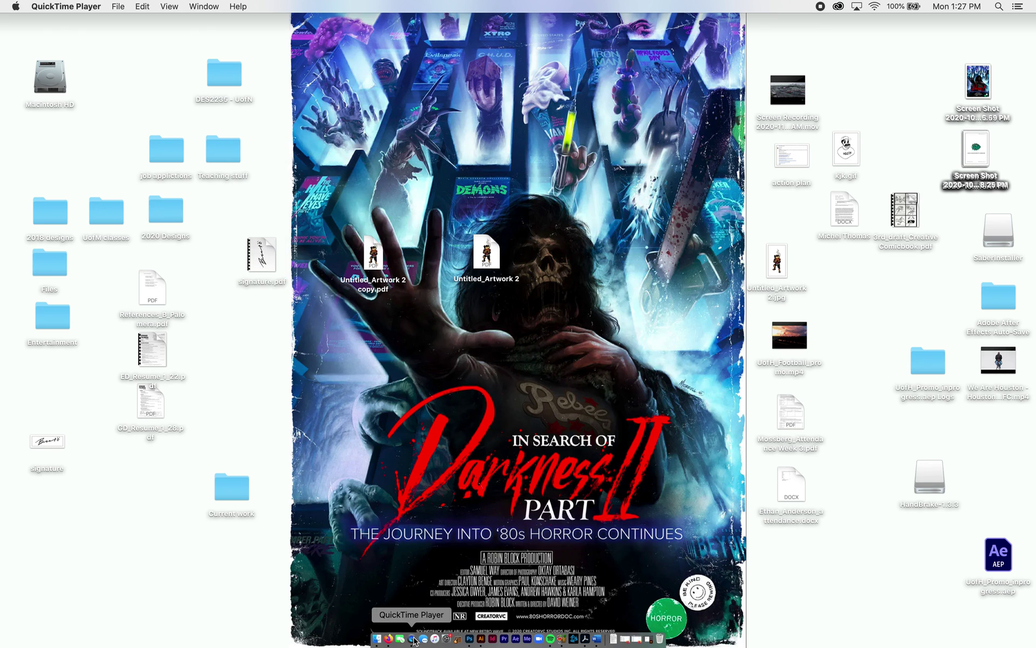